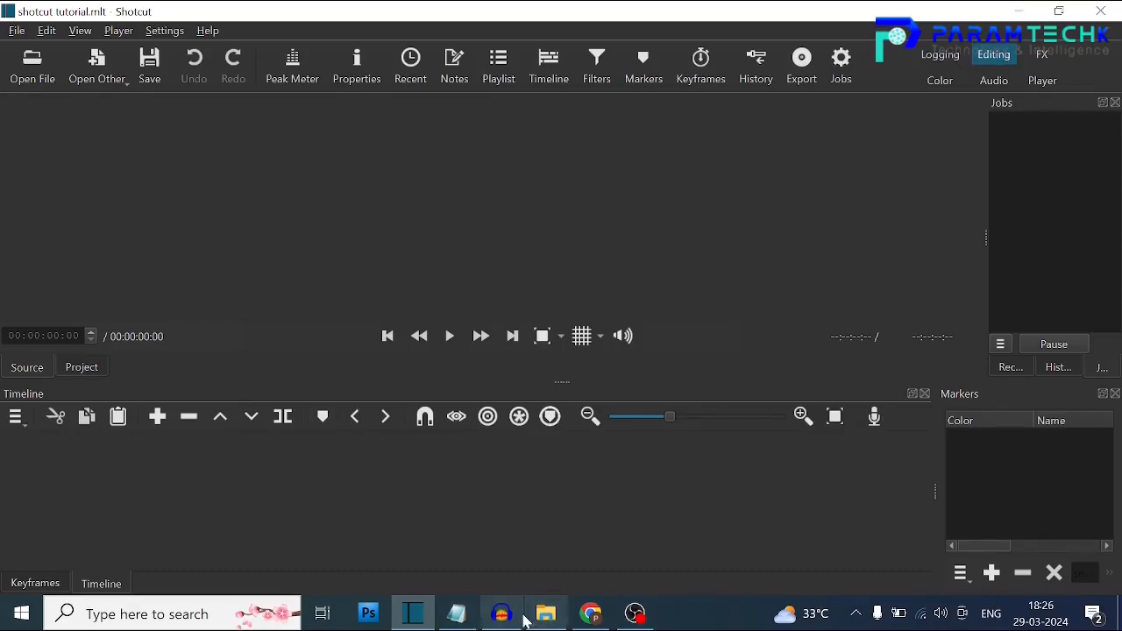
# Bring the Downloads video 9712579-hd_1920_1080_30fps onto a new video track at the start of the timeline.
pyautogui.click(551, 615)
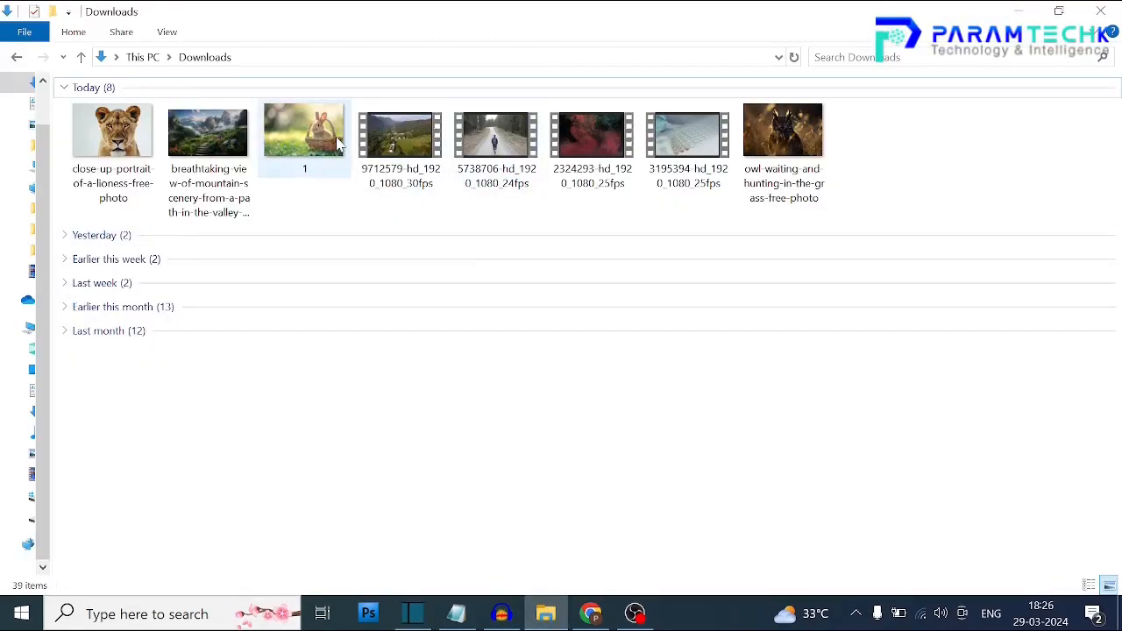
pyautogui.moveTo(395, 153); pyautogui.dragTo(579, 197)
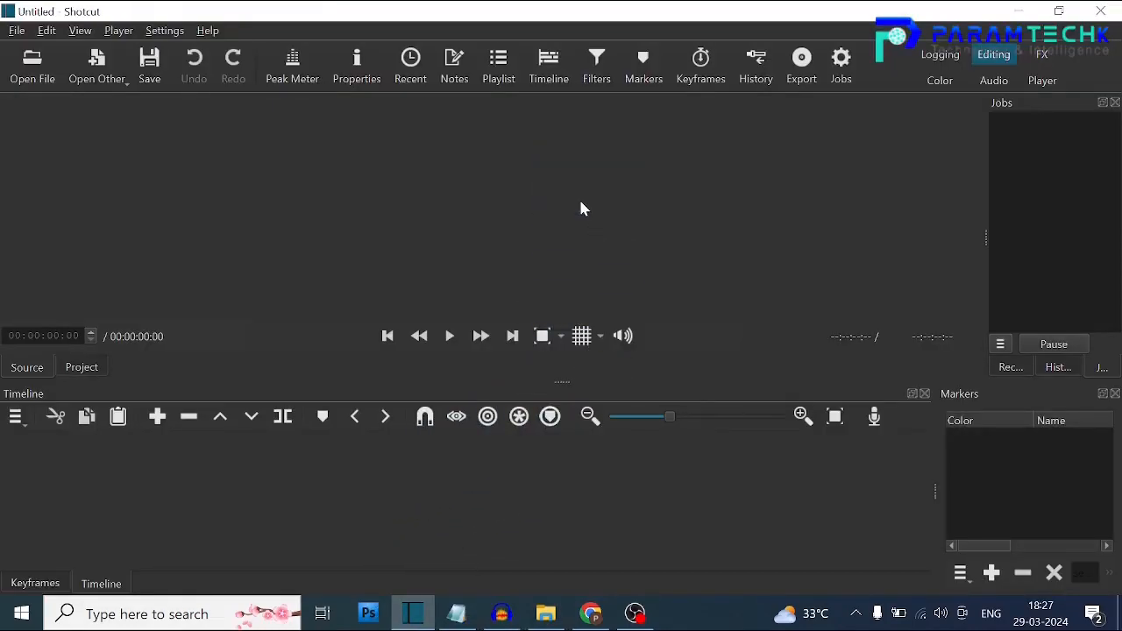
pyautogui.click(18, 419)
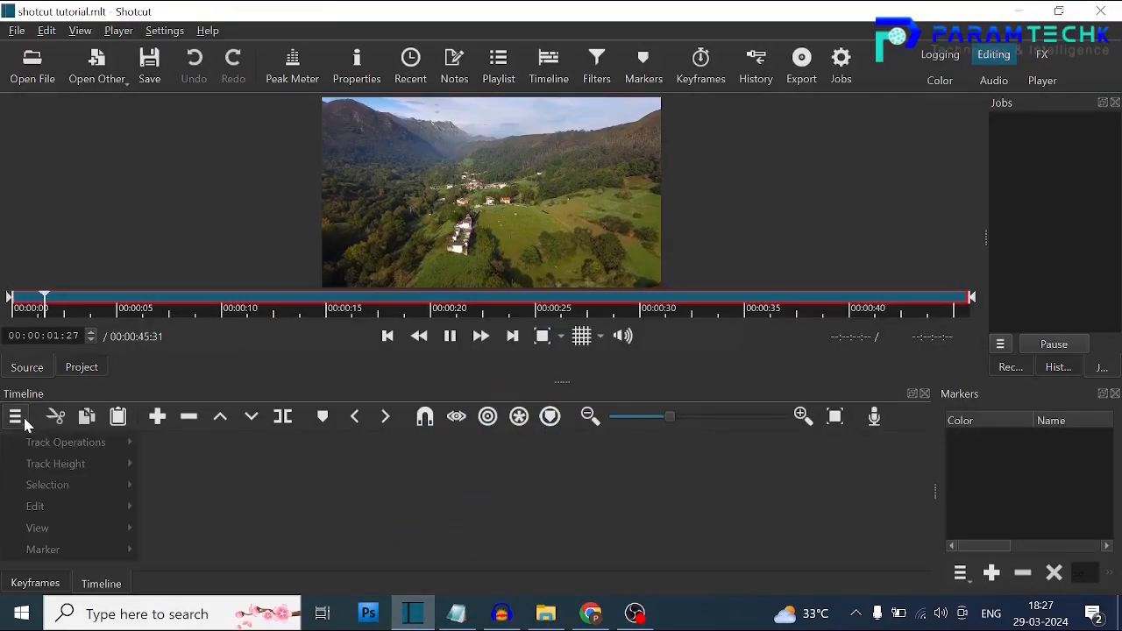
pyautogui.moveTo(63, 442)
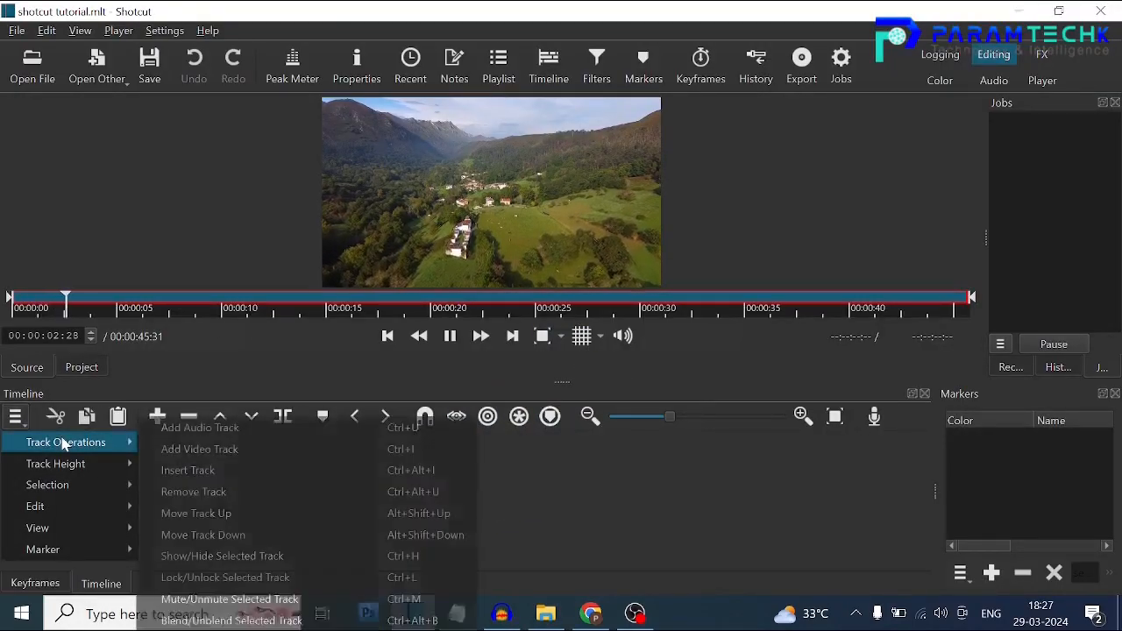
pyautogui.click(165, 449)
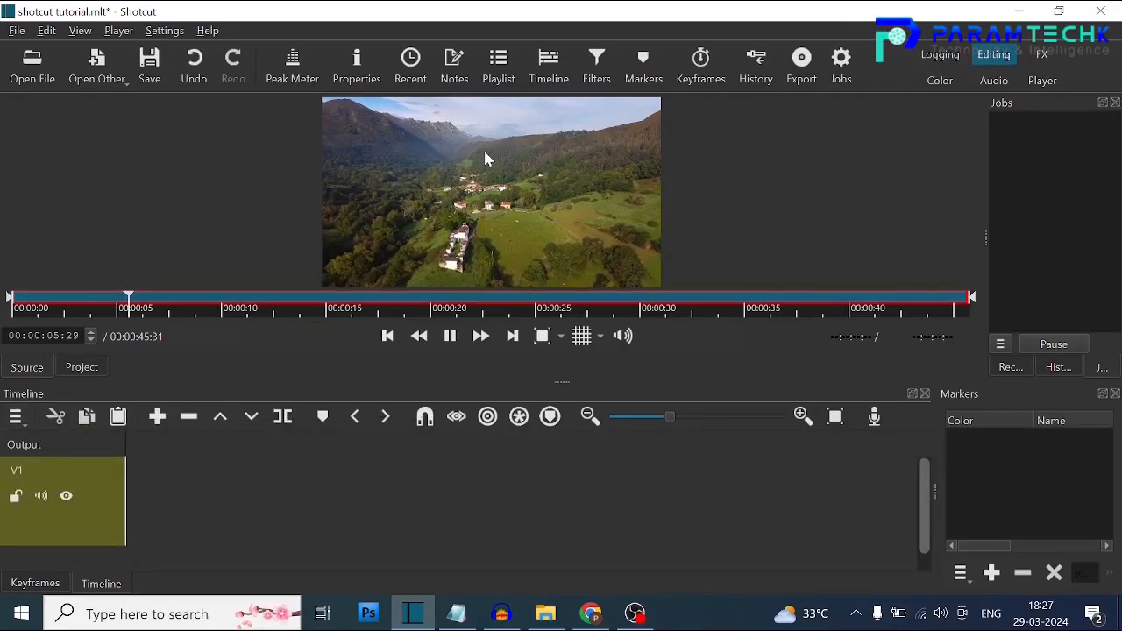
pyautogui.moveTo(480, 157); pyautogui.dragTo(128, 484)
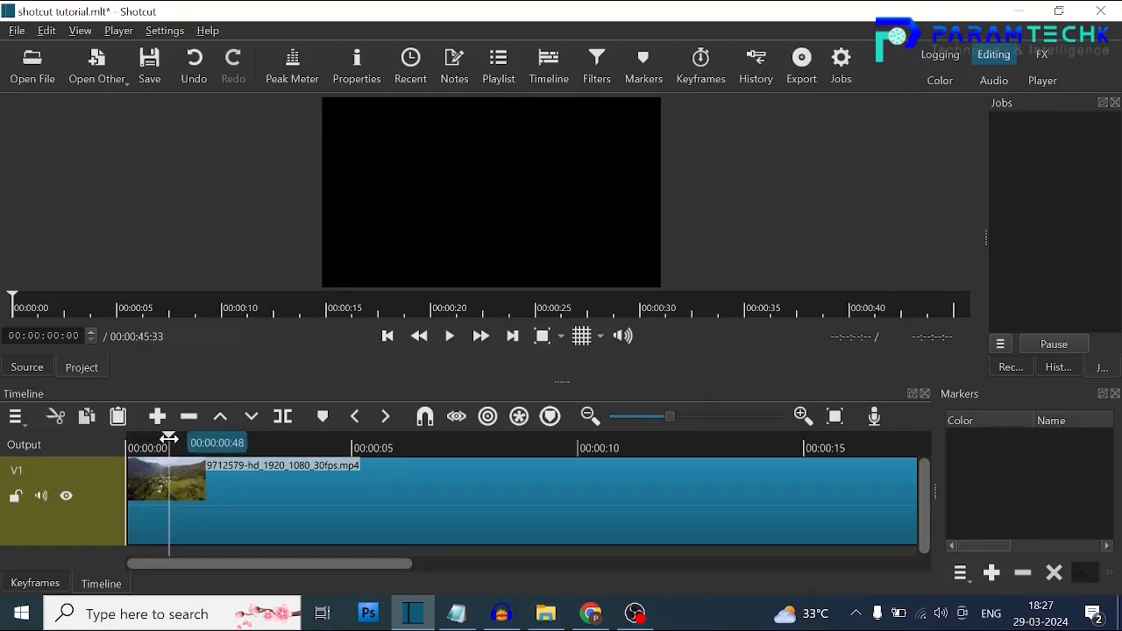
# Play the valley clip briefly and magnify the image in the project player.
pyautogui.click(452, 336)
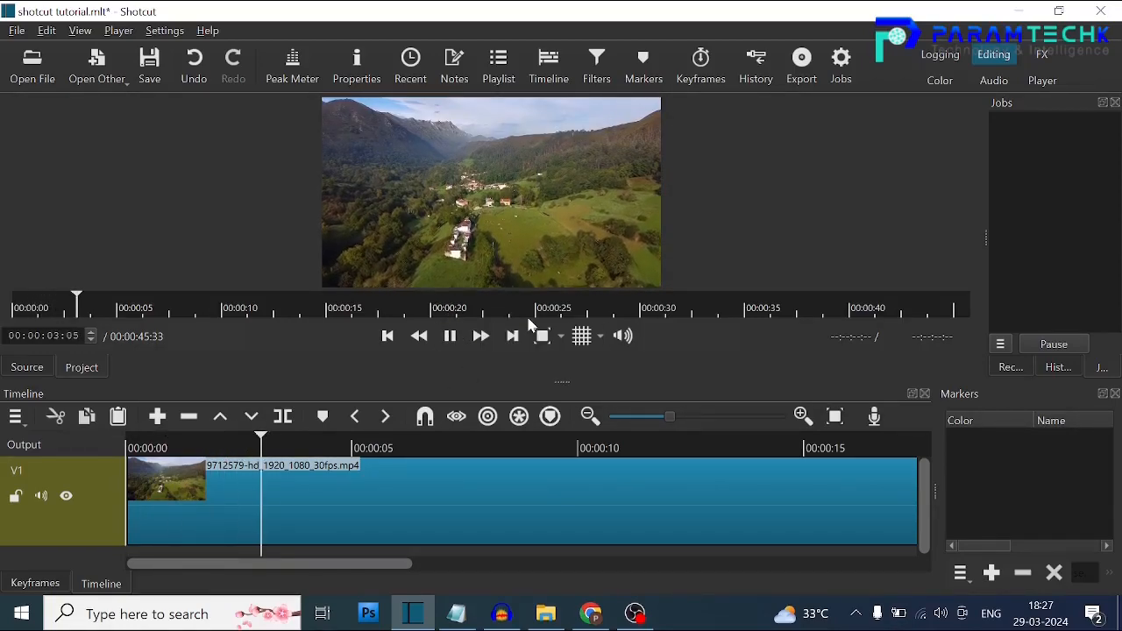
pyautogui.click(450, 335)
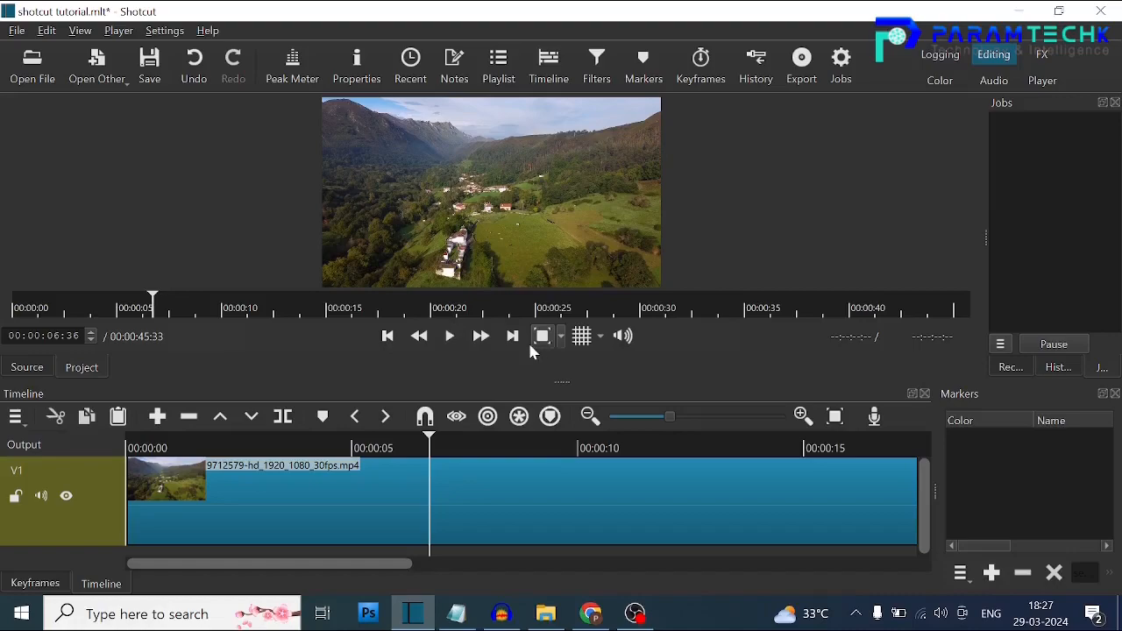
pyautogui.click(561, 335)
pyautogui.click(592, 424)
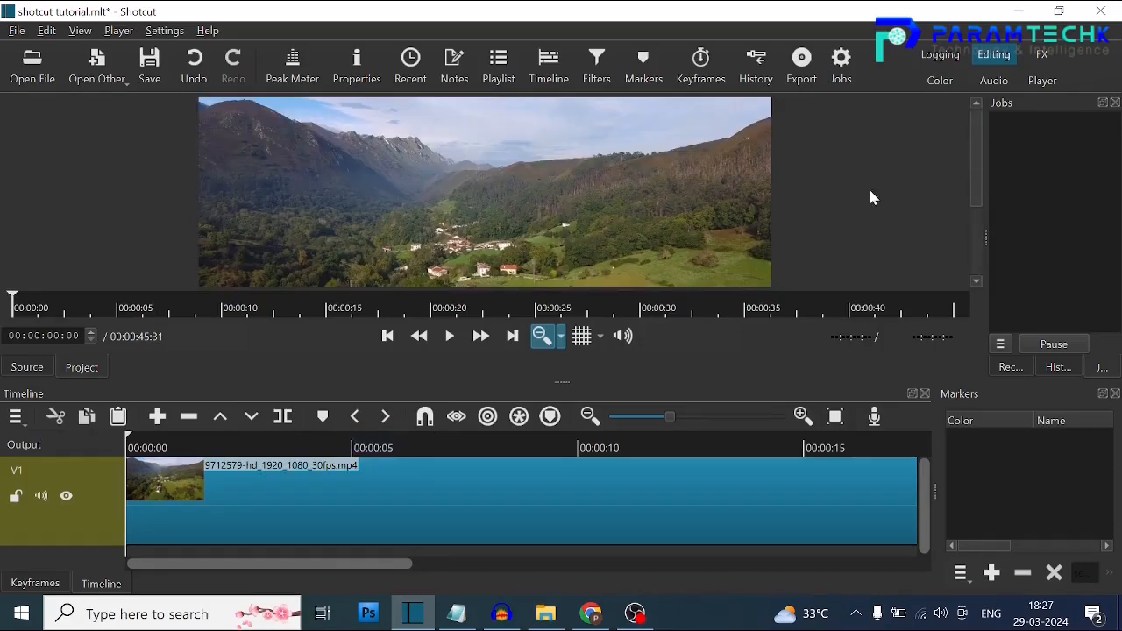
# Add a second video track and place the Downloads video 2324293-hd_1920_1080_25fps on it above the valley clip.
pyautogui.moveTo(62, 447)
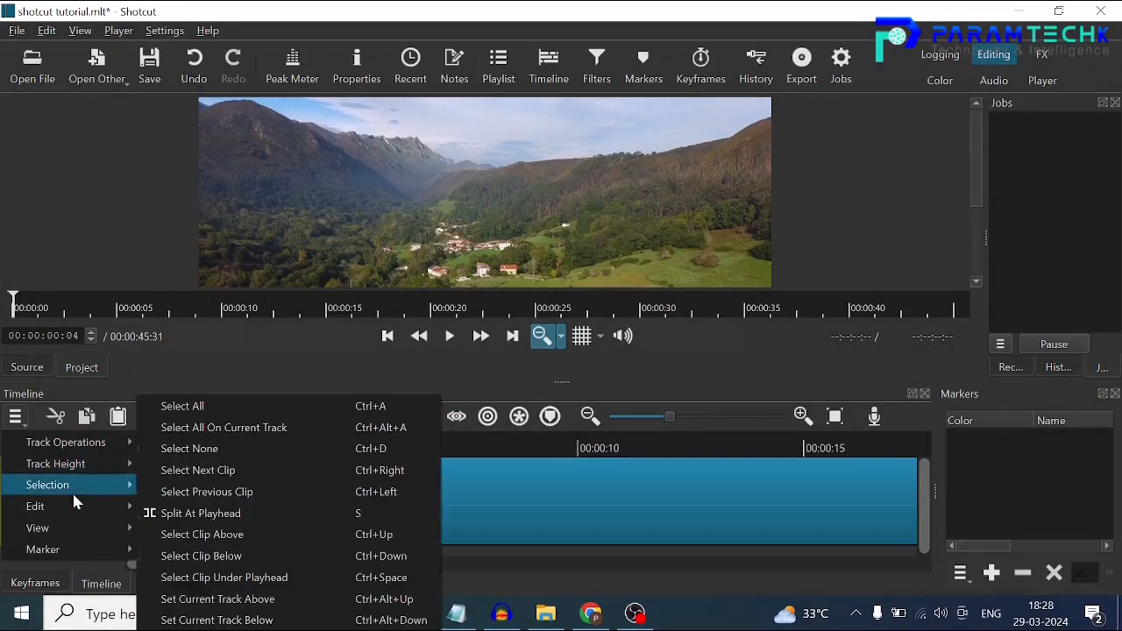
pyautogui.click(200, 449)
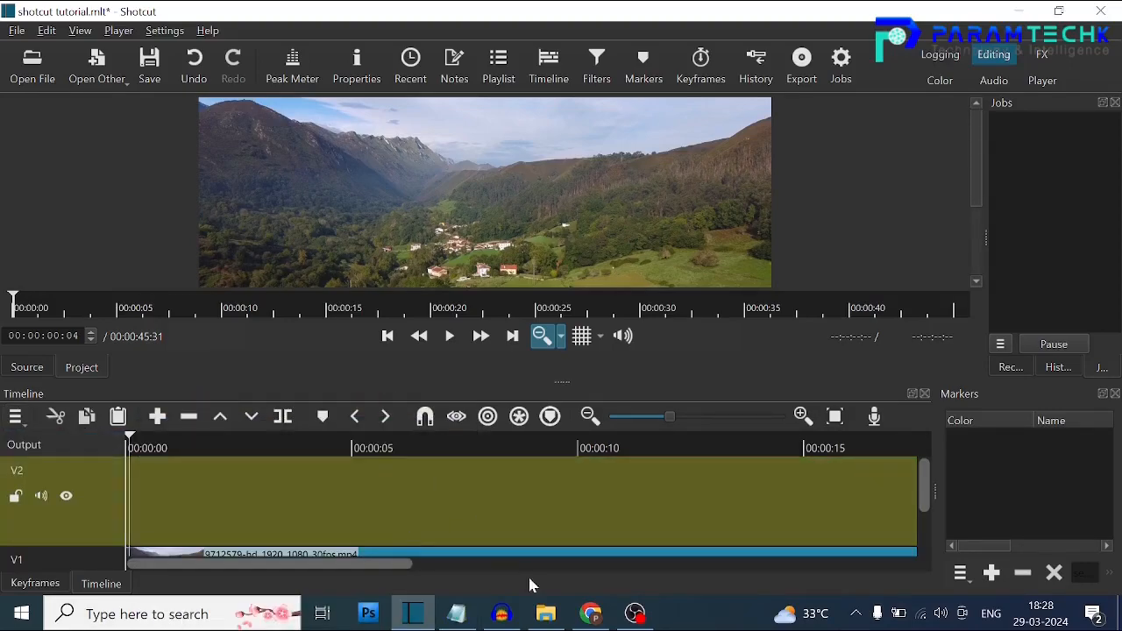
pyautogui.click(545, 614)
pyautogui.click(592, 121)
pyautogui.moveTo(592, 121); pyautogui.dragTo(186, 492)
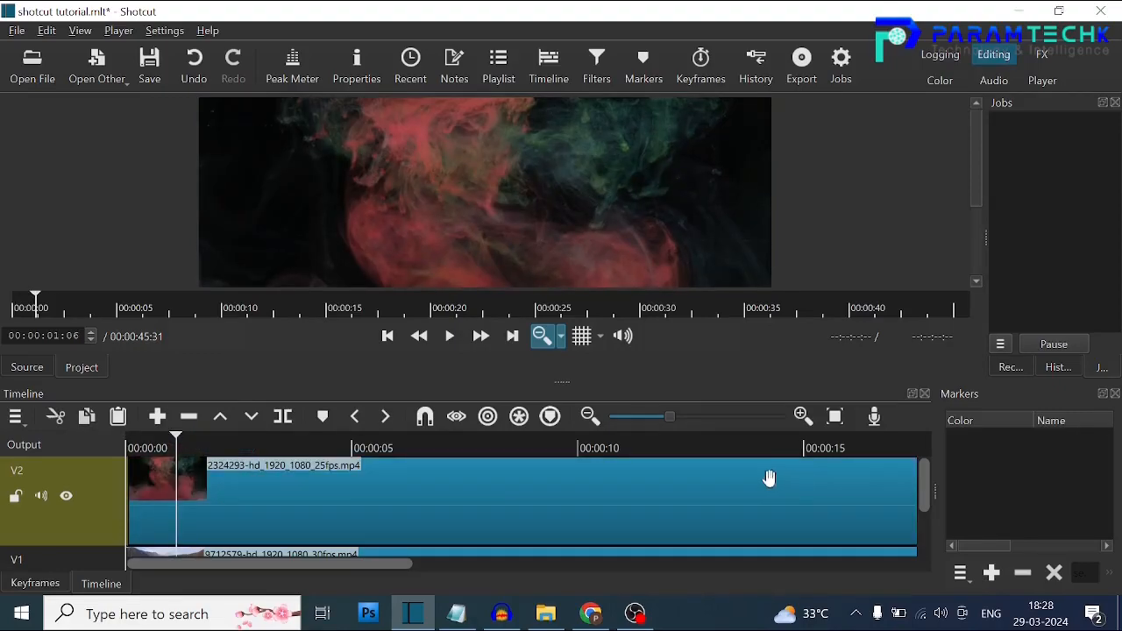
# Set the blend mode of track V2 to Screen so the smoke clip overlays the valley footage.
pyautogui.moveTo(926, 484); pyautogui.dragTo(926, 489)
pyautogui.moveTo(368, 567); pyautogui.dragTo(316, 547)
pyautogui.click(221, 469)
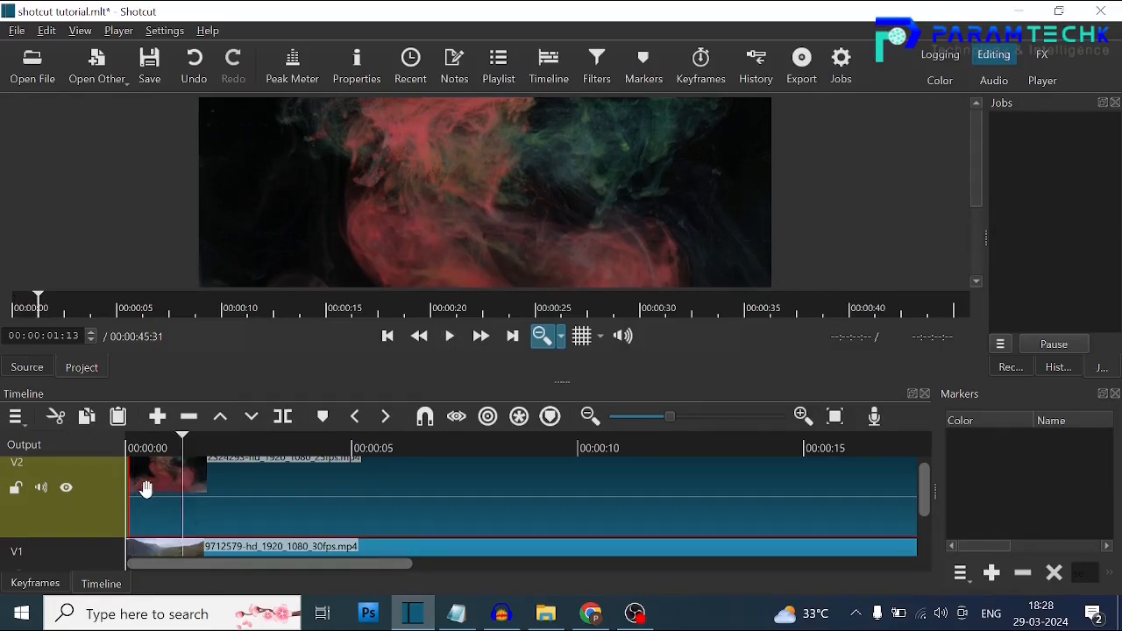
pyautogui.click(88, 512)
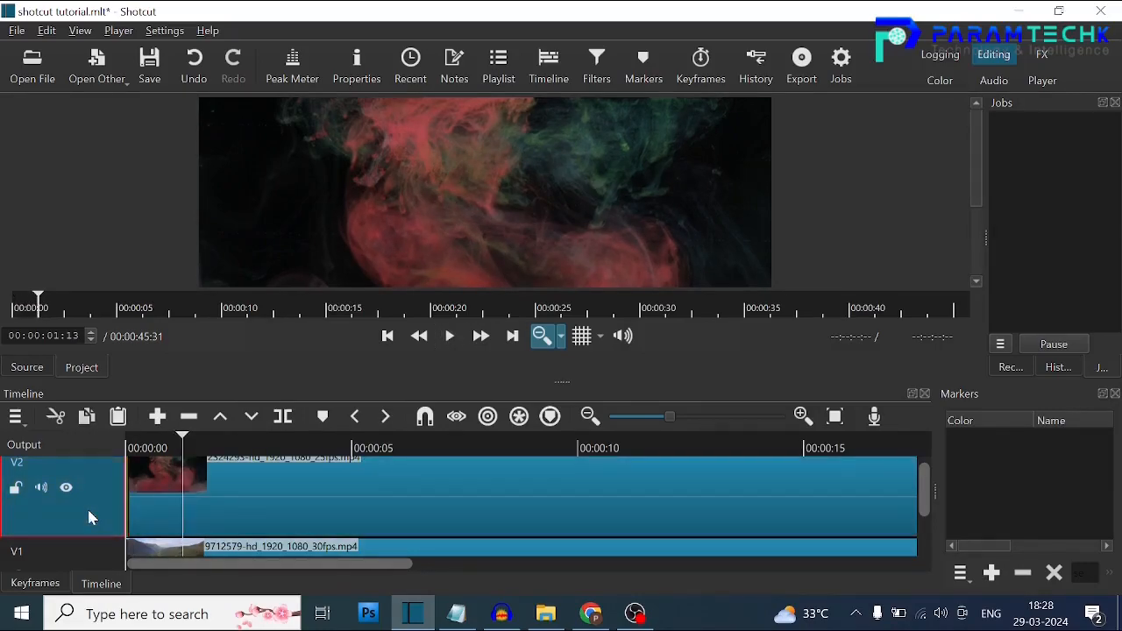
pyautogui.click(357, 66)
pyautogui.click(375, 150)
pyautogui.click(319, 235)
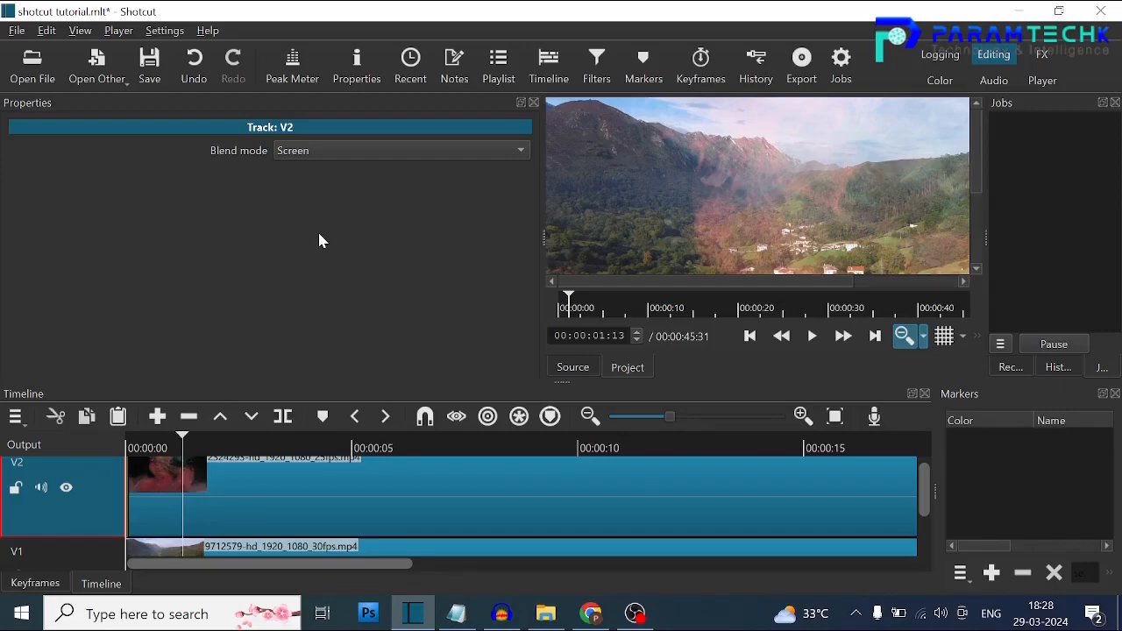
pyautogui.moveTo(817, 281); pyautogui.dragTo(901, 283)
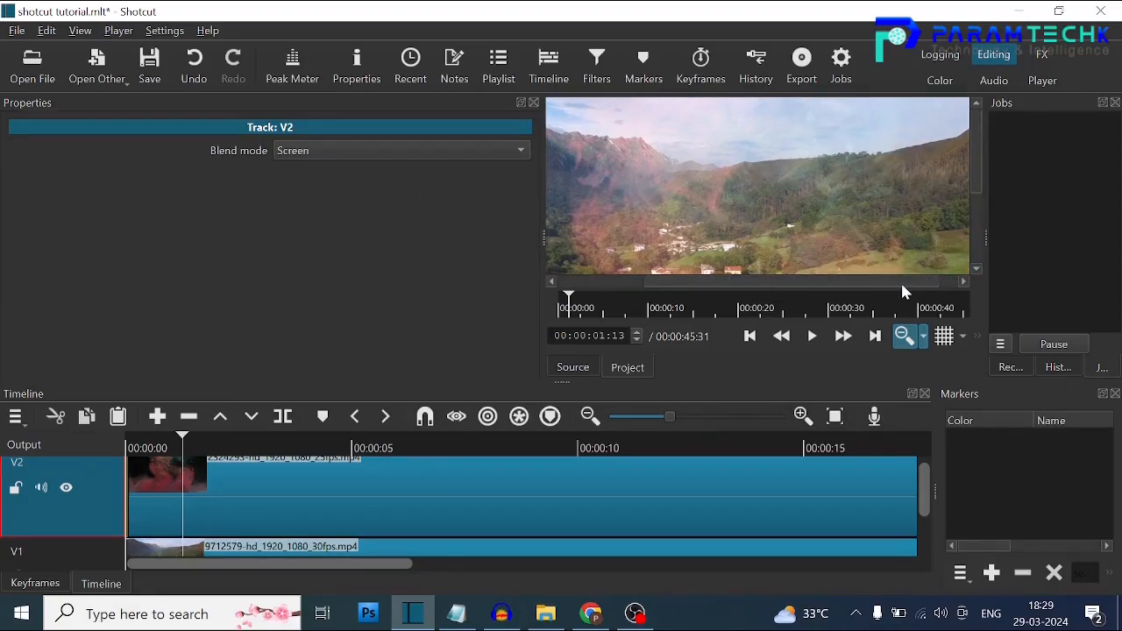
pyautogui.click(533, 104)
pyautogui.moveTo(978, 184); pyautogui.dragTo(974, 162)
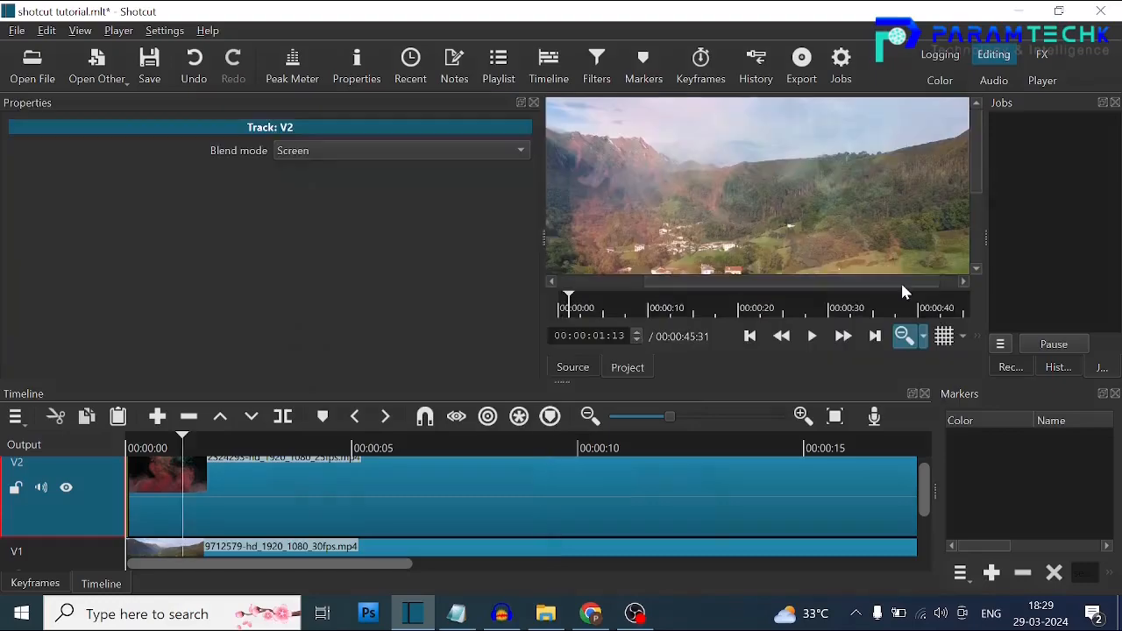
# Look through the other blend modes offered for track V2.
pyautogui.click(433, 149)
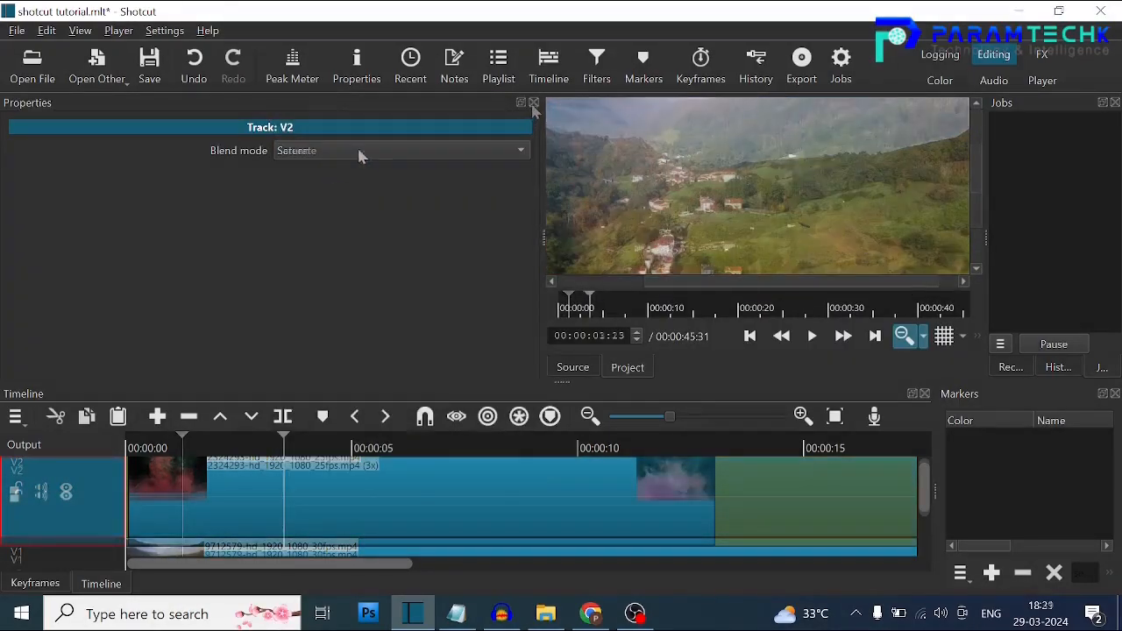
pyautogui.click(358, 153)
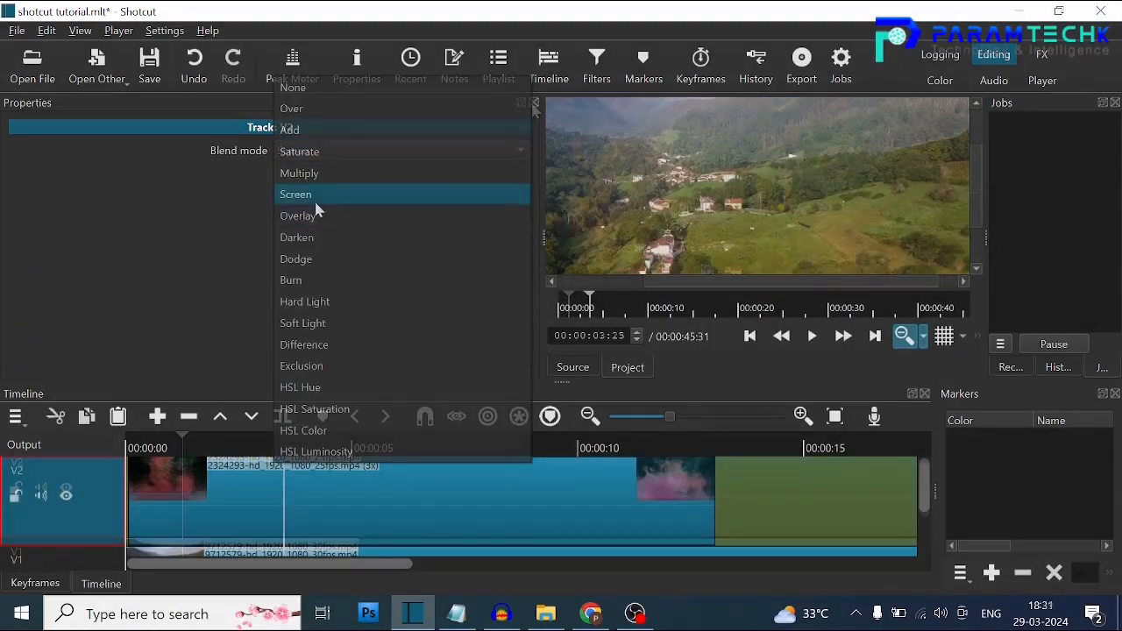
pyautogui.click(318, 211)
pyautogui.click(322, 152)
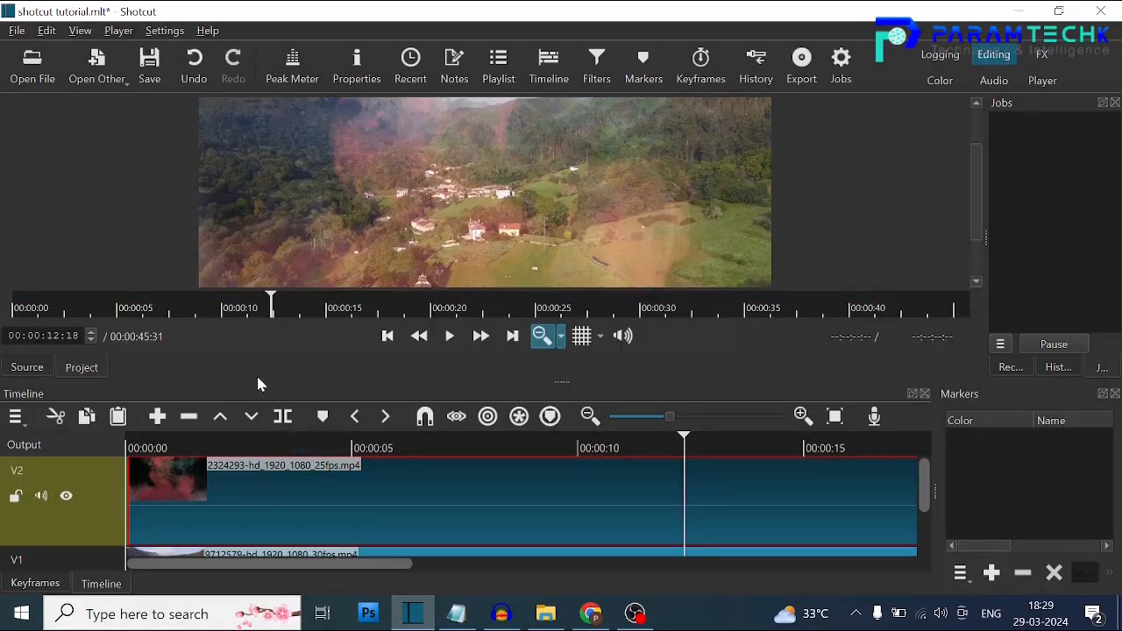
# Set the playback speed of the smoke clip on V2 to 3x.
pyautogui.click(357, 65)
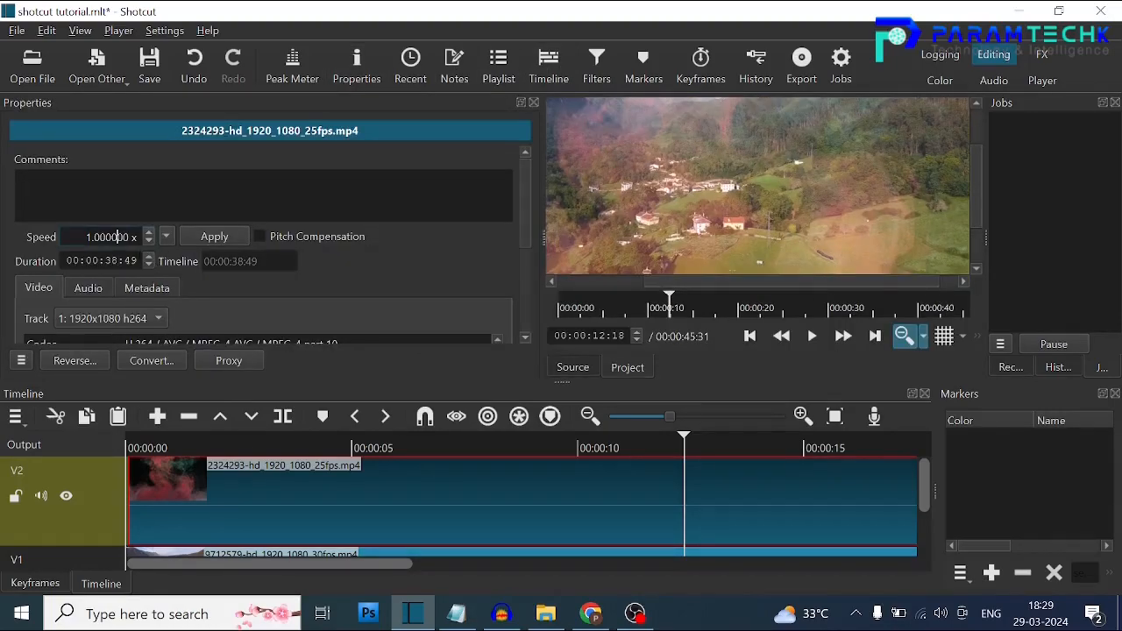
pyautogui.write('3')
pyautogui.press('Return')
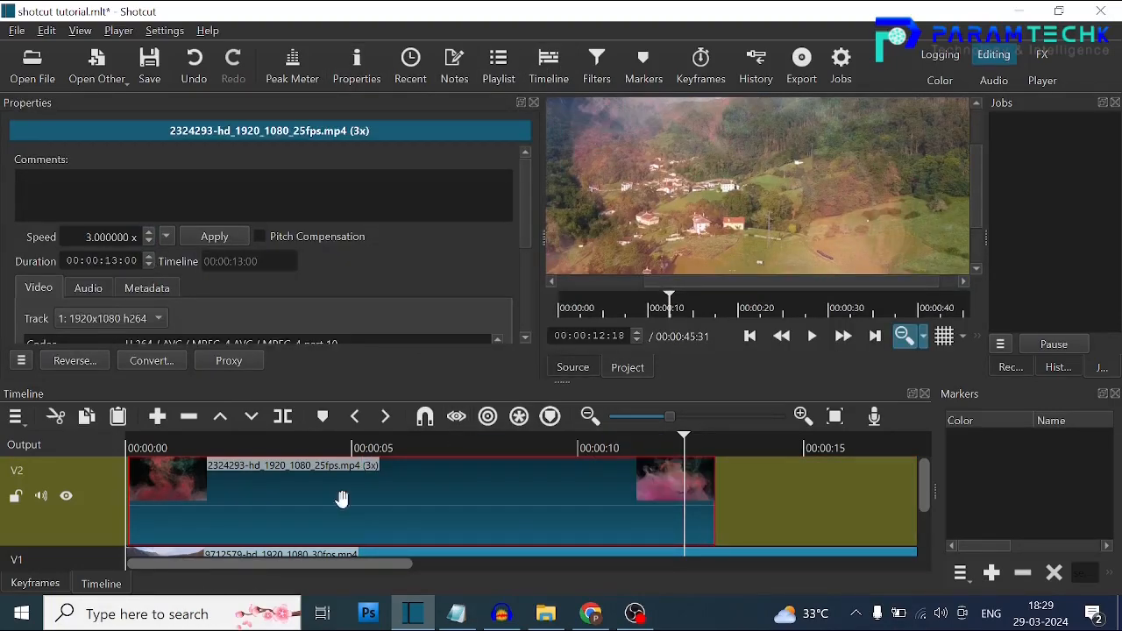
# Play the timeline from near its start to review the sped-up smoke overlay, with the clip properties closed.
pyautogui.click(555, 313)
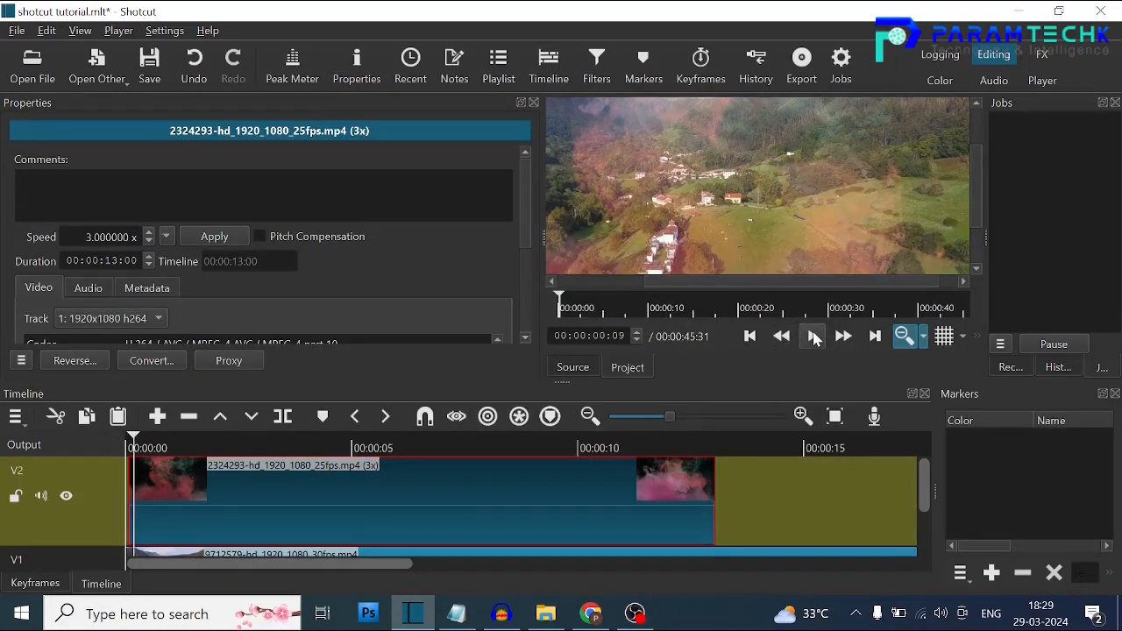
pyautogui.click(534, 104)
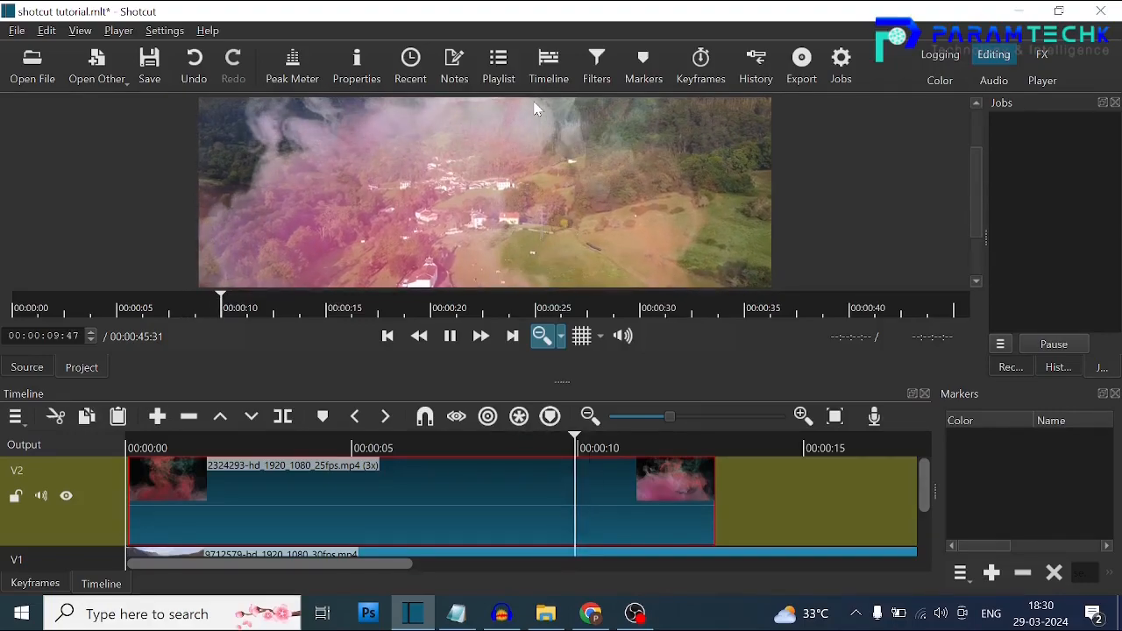
pyautogui.click(449, 335)
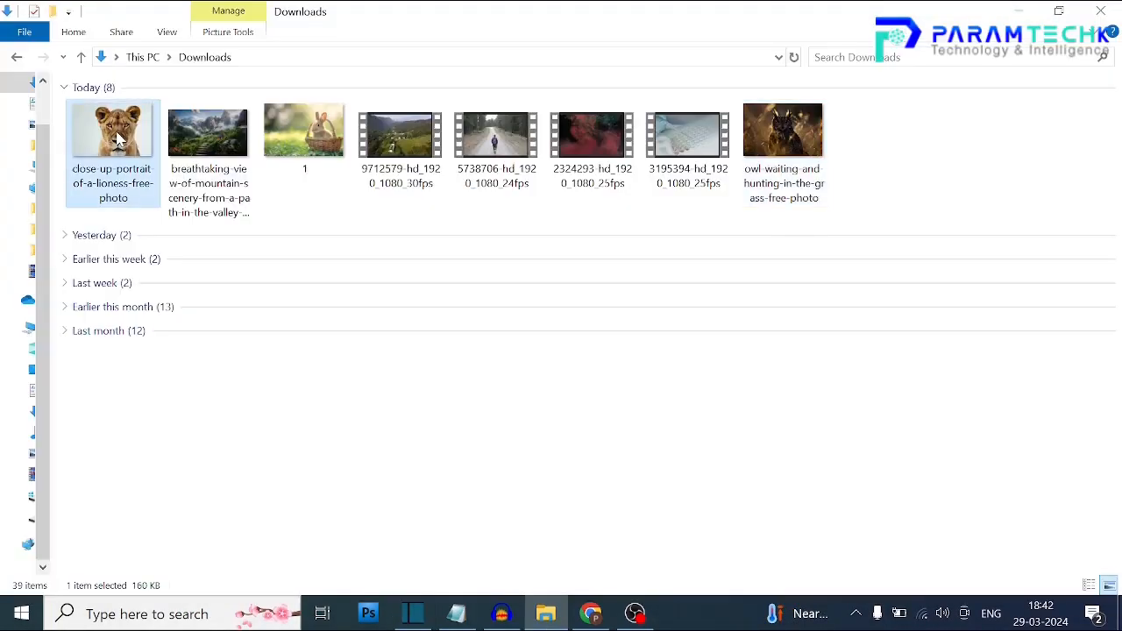
# Place the lioness photo on V1 after the valley clip and ripple delete the gap between them.
pyautogui.moveTo(112, 136); pyautogui.dragTo(806, 525)
pyautogui.rightClick(734, 523)
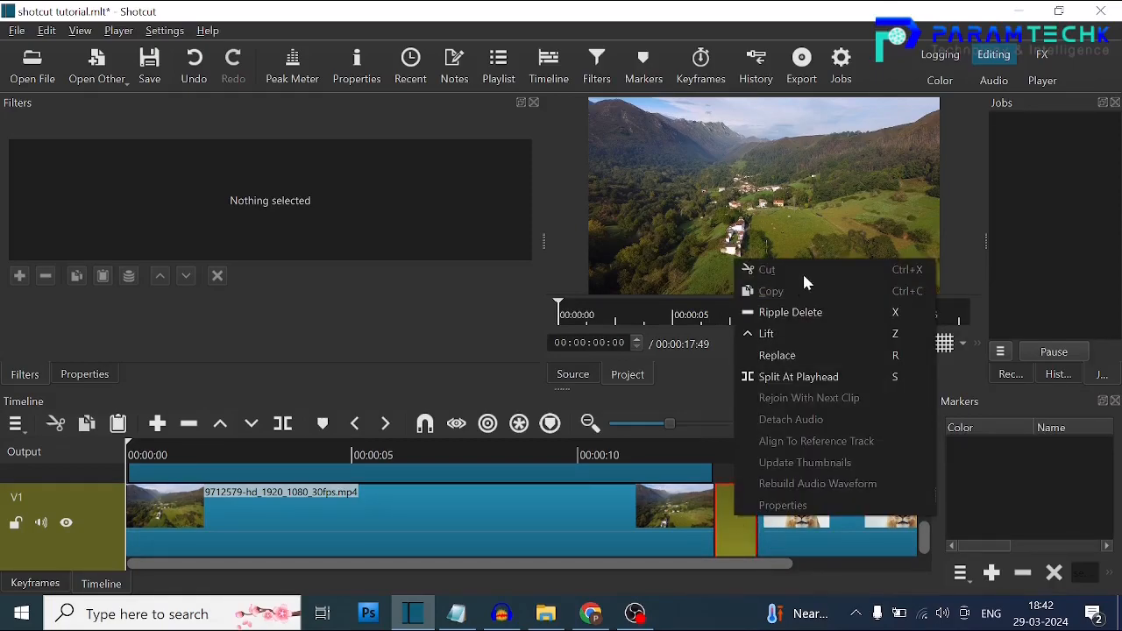
pyautogui.click(802, 312)
# Place the owl photo from Downloads on V1 after the lioness photo and ripple delete the gap between them.
pyautogui.click(545, 613)
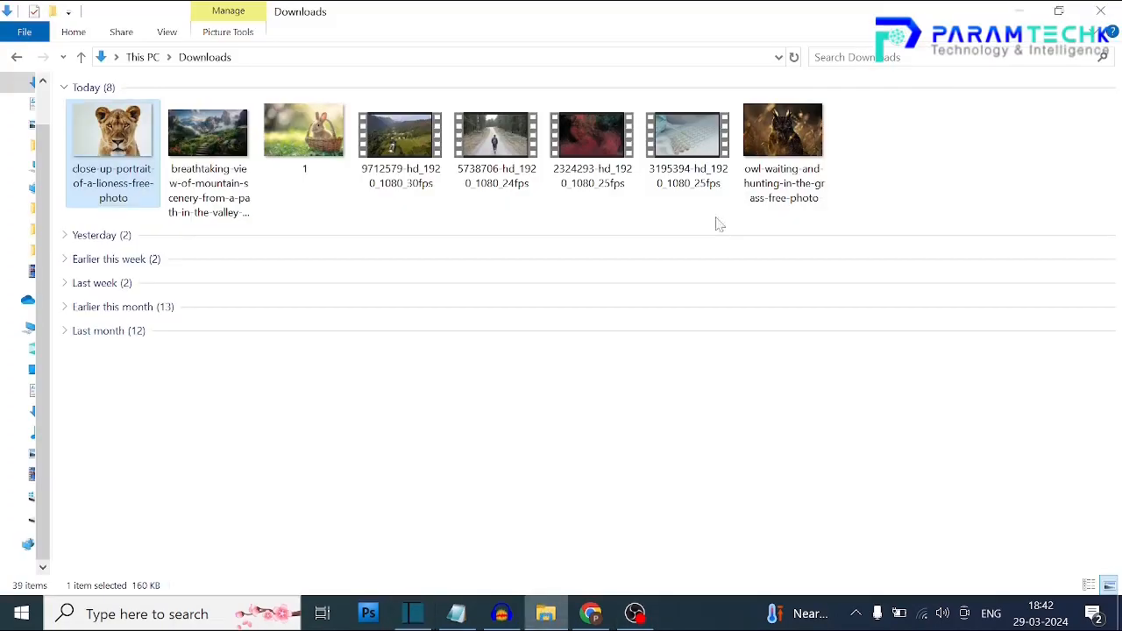
pyautogui.moveTo(781, 158); pyautogui.dragTo(840, 526)
pyautogui.rightClick(754, 524)
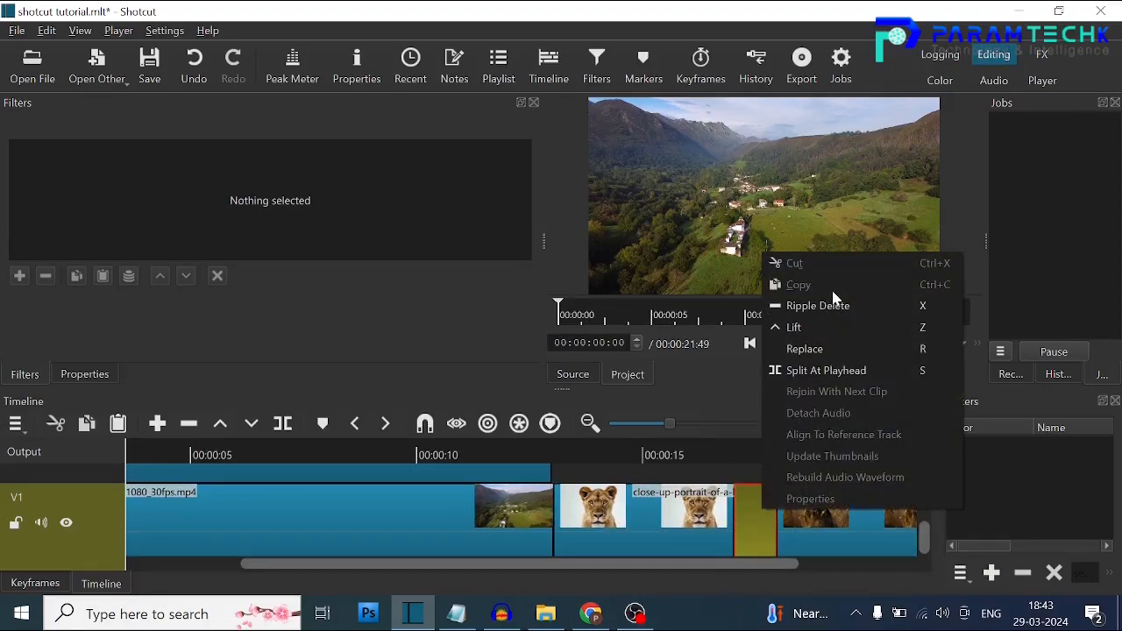
pyautogui.click(832, 306)
# Overlap the owl photo with the end of the lioness photo to create a transition, and play it from about 00:00:15.
pyautogui.click(708, 516)
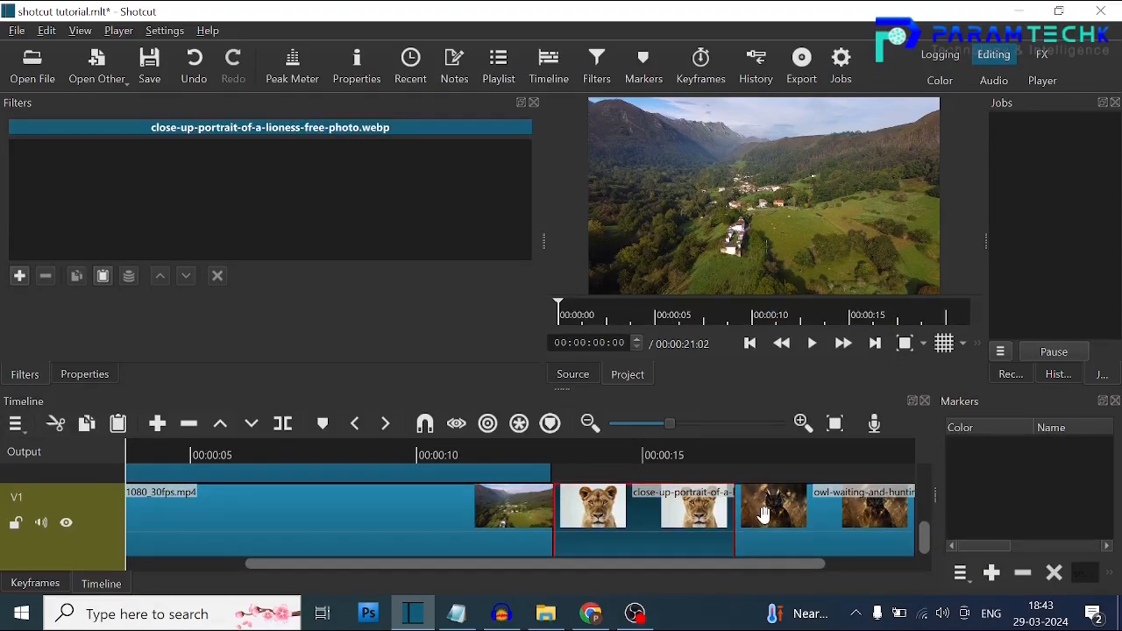
pyautogui.moveTo(757, 515)
pyautogui.mouseDown()
pyautogui.moveTo(733, 513)
pyautogui.moveTo(754, 509)
pyautogui.mouseUp()
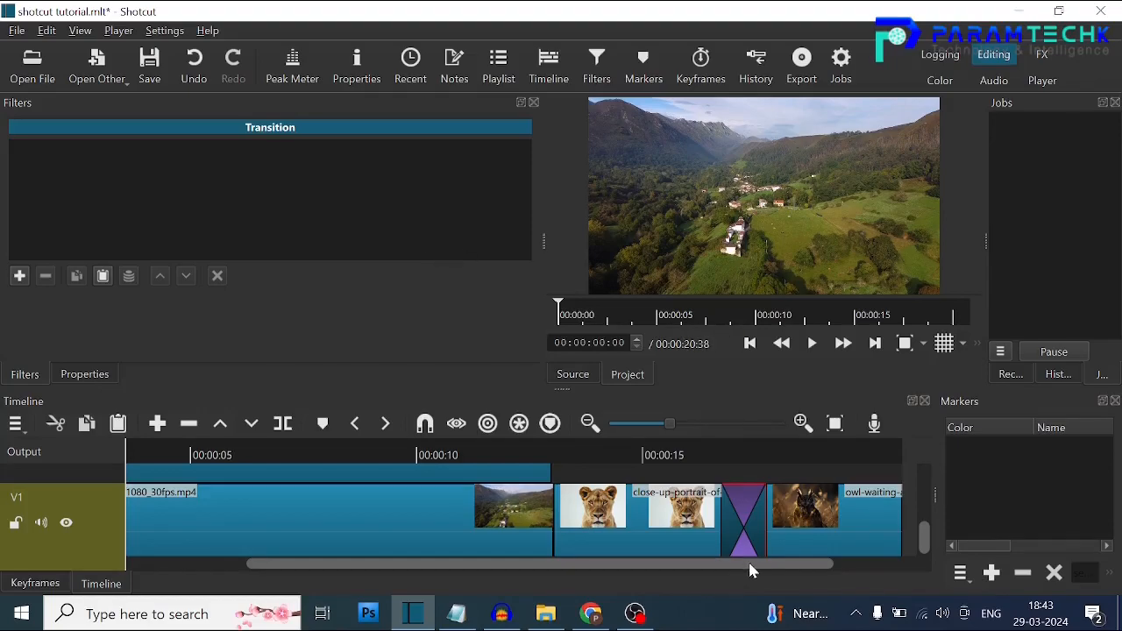
pyautogui.rightClick(744, 517)
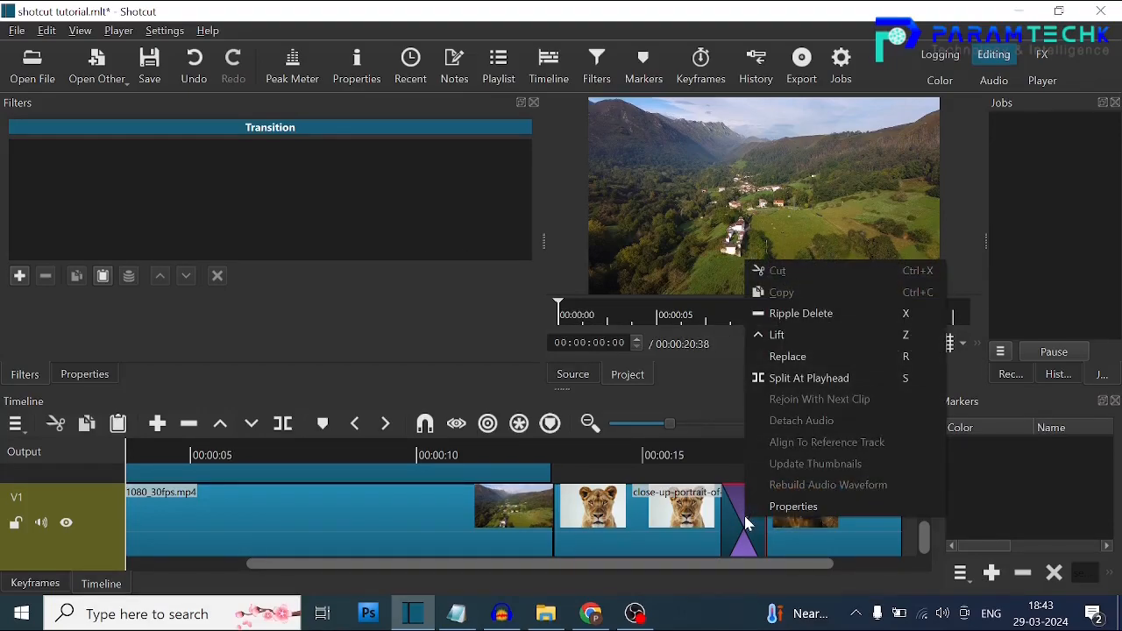
pyautogui.click(644, 465)
pyautogui.click(799, 346)
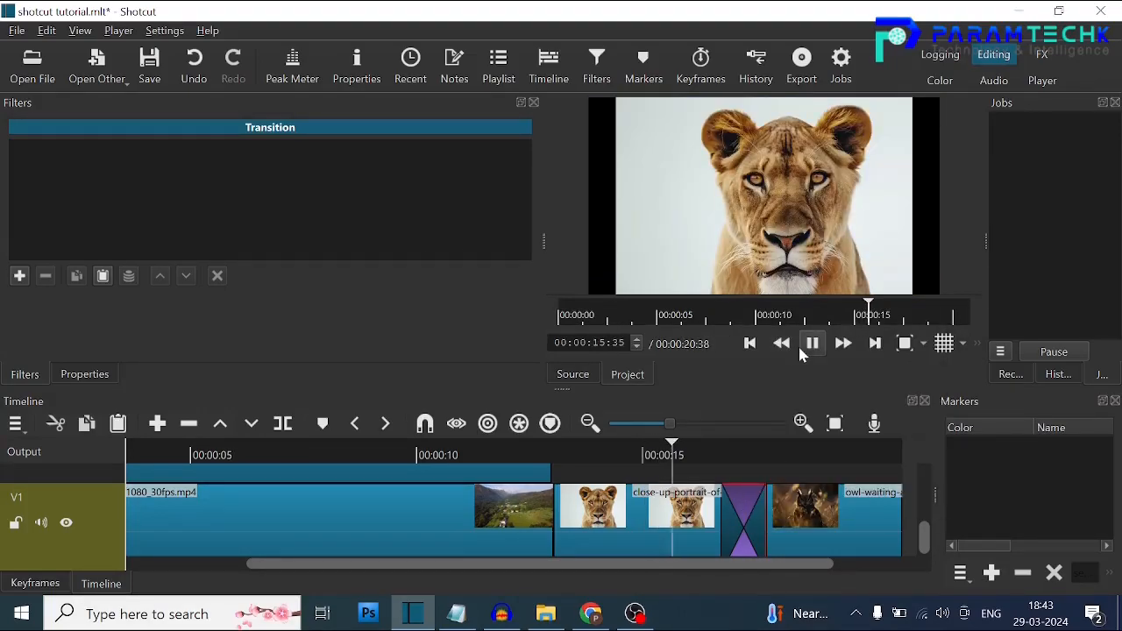
pyautogui.click(800, 346)
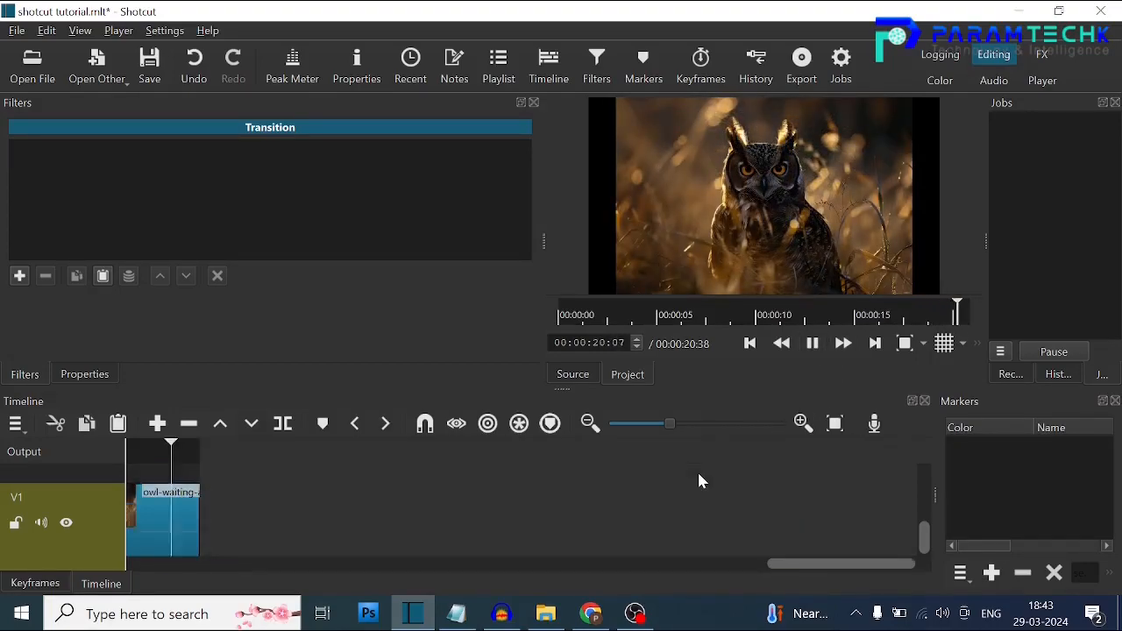
# Place the rabbit image 1 from Downloads on V1 after the owl photo and ripple delete the gap between them.
pyautogui.click(546, 613)
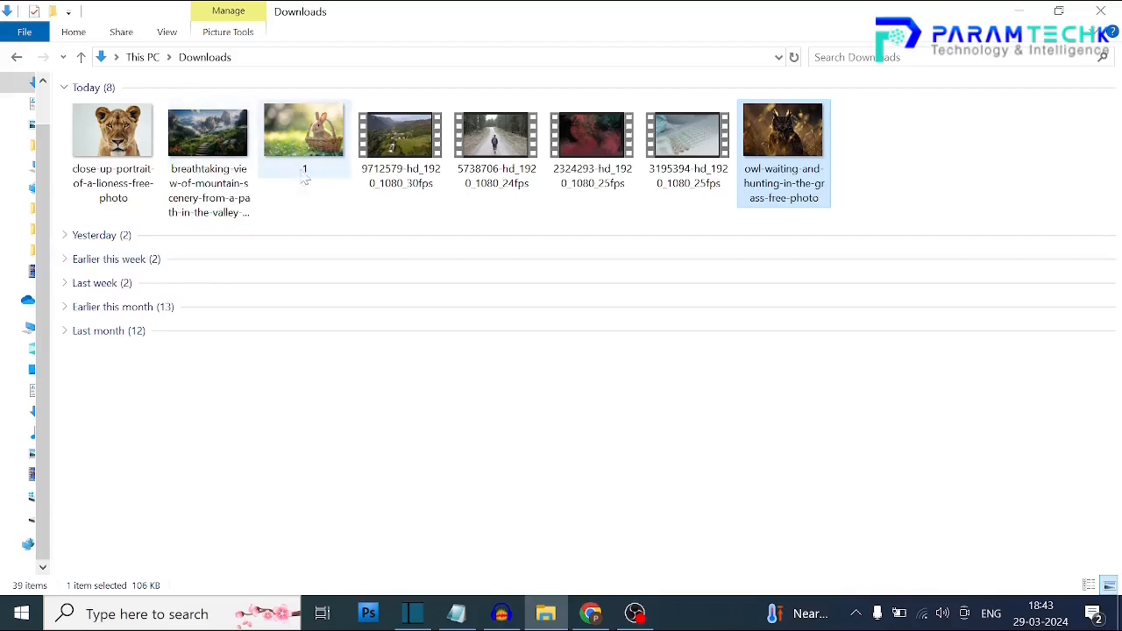
pyautogui.moveTo(292, 152); pyautogui.dragTo(246, 547)
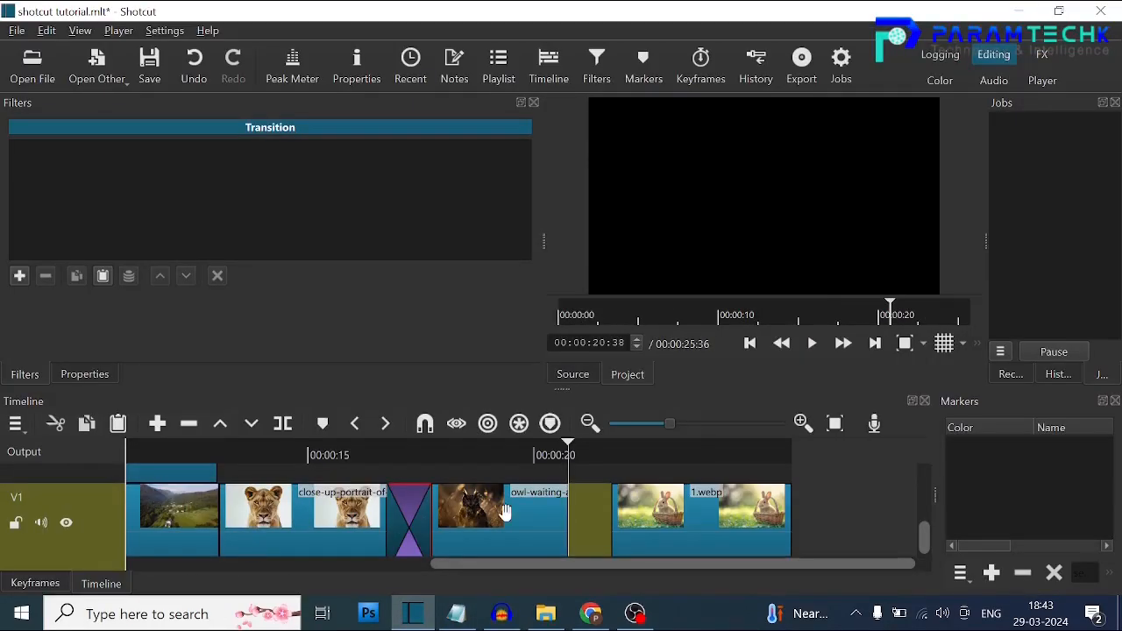
pyautogui.rightClick(596, 511)
pyautogui.click(664, 294)
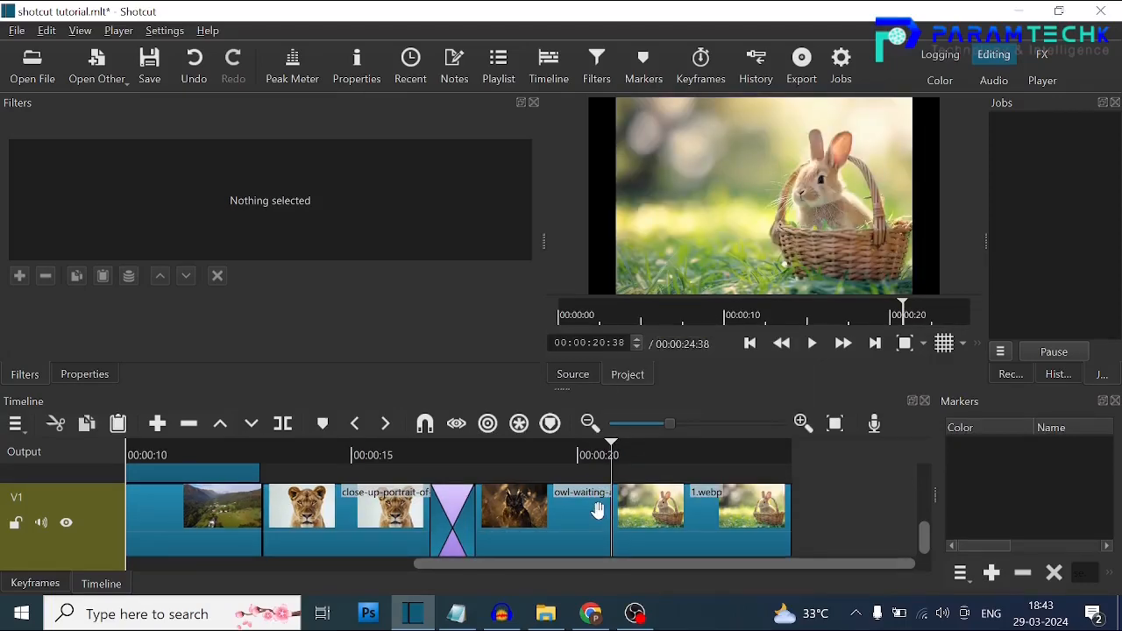
# Create a transition between the owl photo and the rabbit image on V1.
pyautogui.click(598, 511)
pyautogui.moveTo(618, 513); pyautogui.dragTo(649, 497)
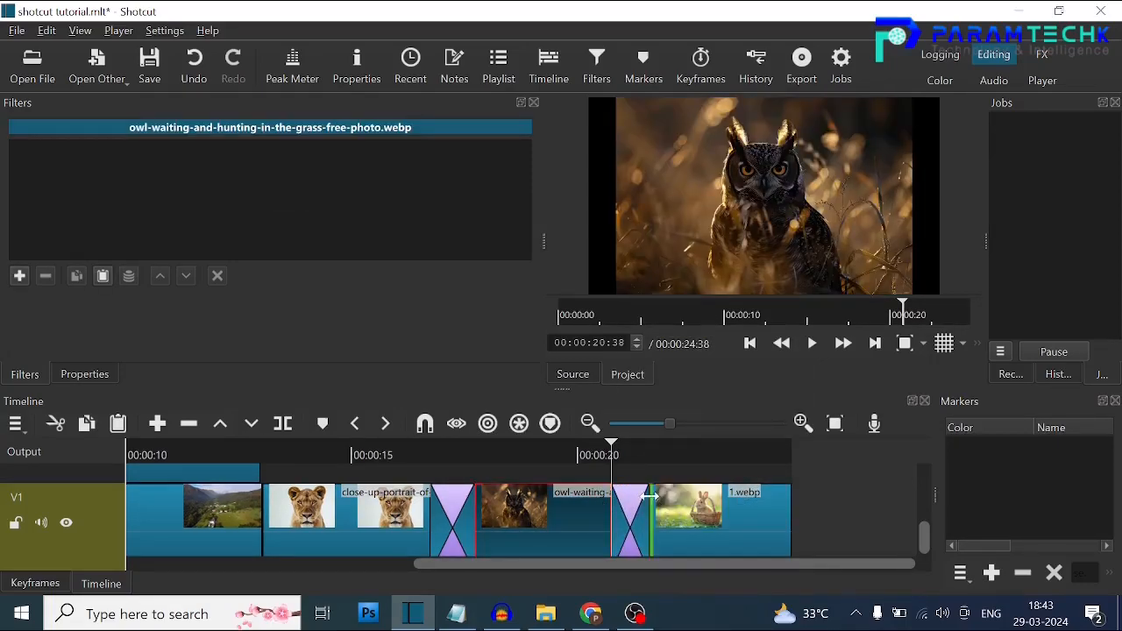
pyautogui.click(635, 497)
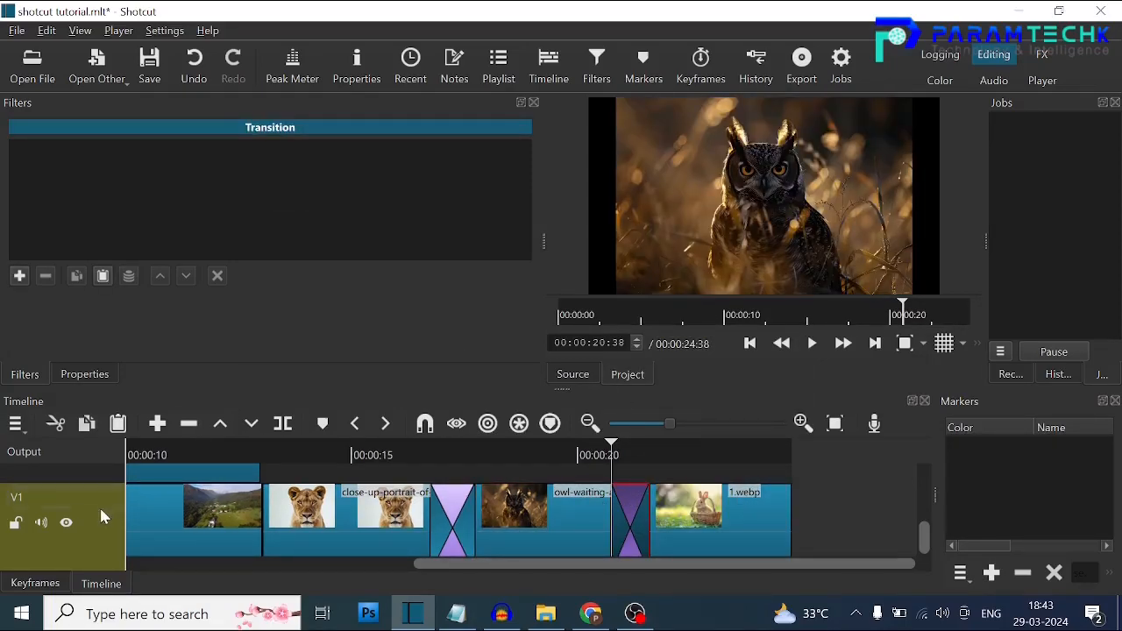
pyautogui.click(102, 533)
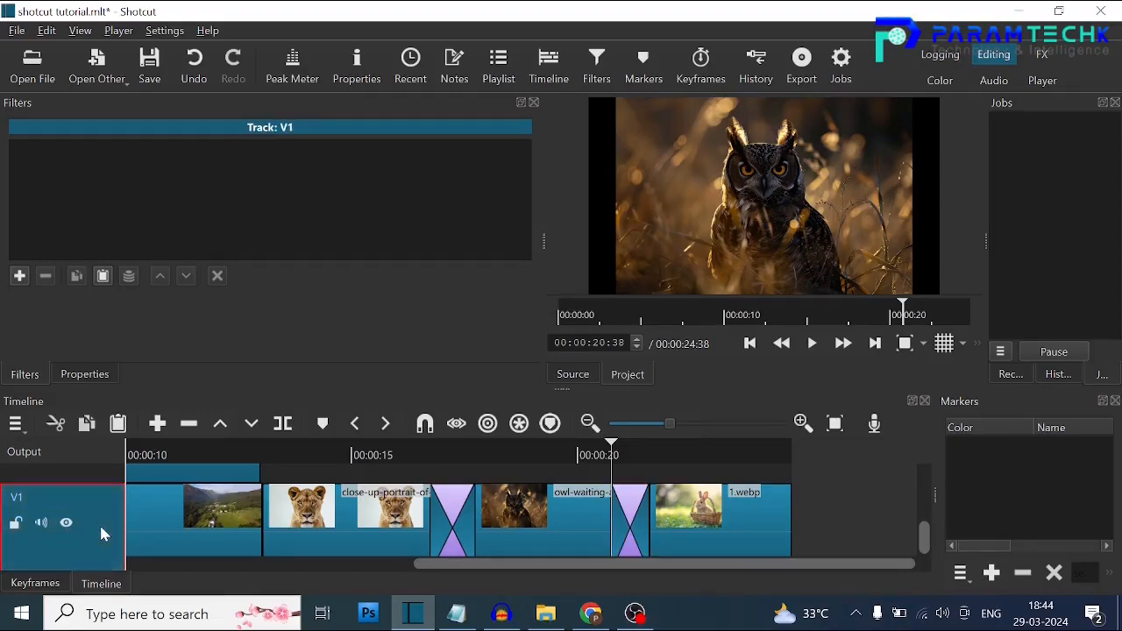
# Try several wipes on the owl-to-rabbit transition and set it to Barn Door Diagonal SW-NE.
pyautogui.click(623, 513)
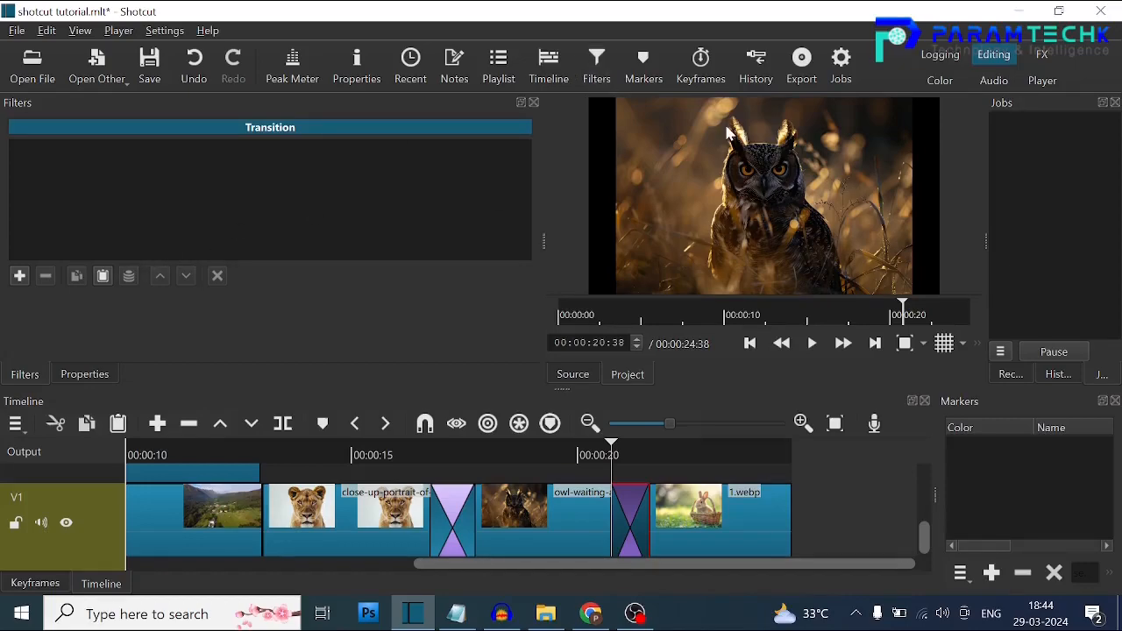
pyautogui.click(352, 68)
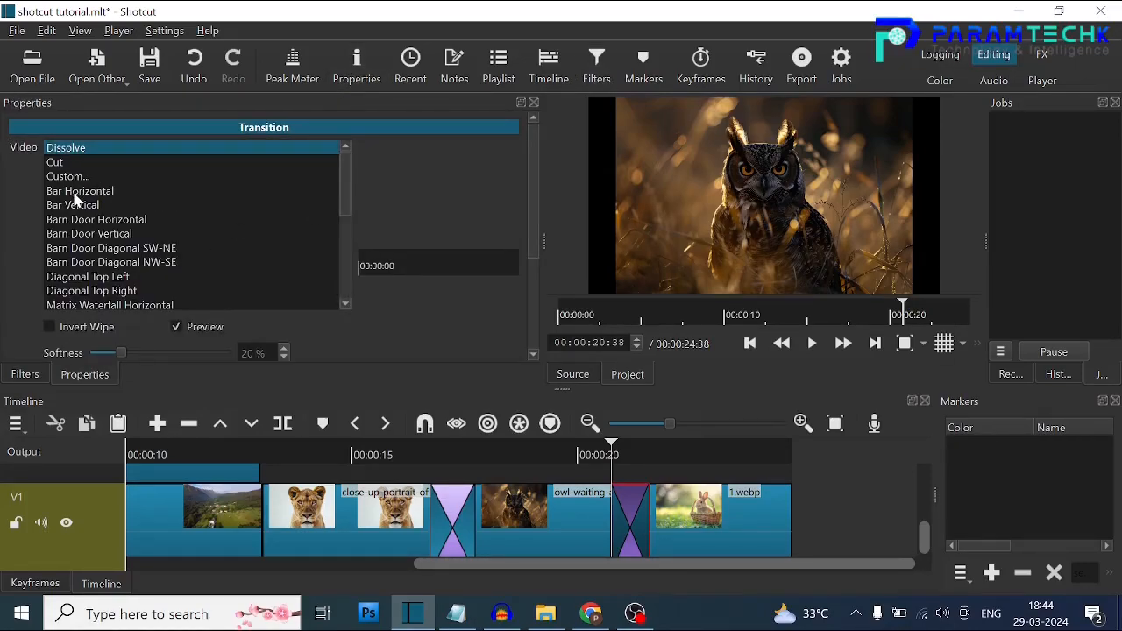
pyautogui.click(76, 193)
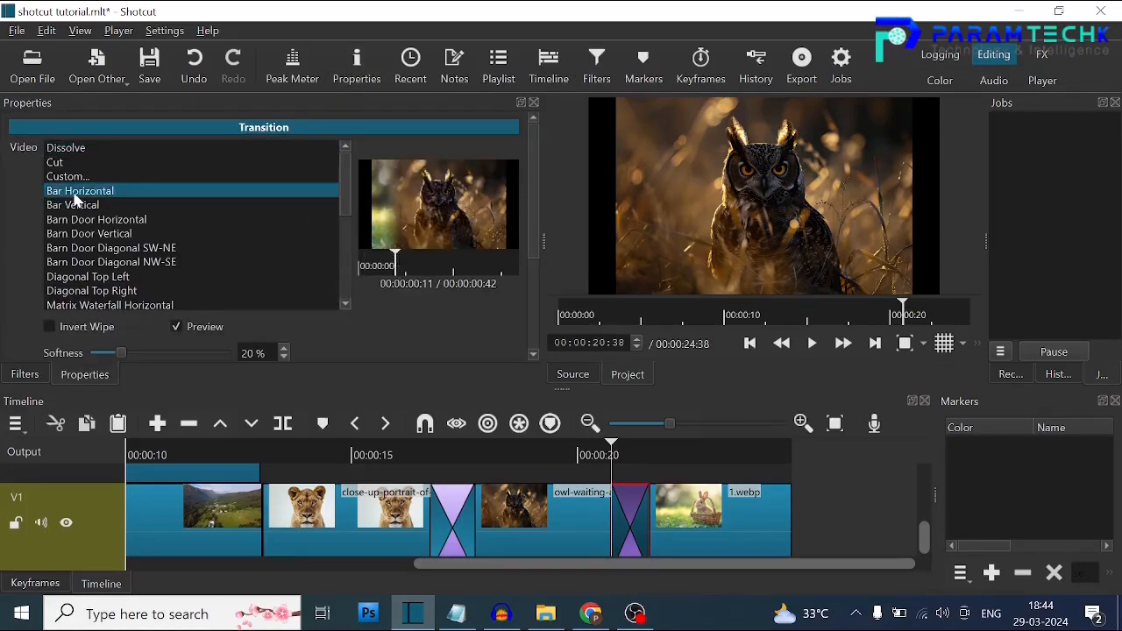
pyautogui.click(76, 206)
pyautogui.click(75, 221)
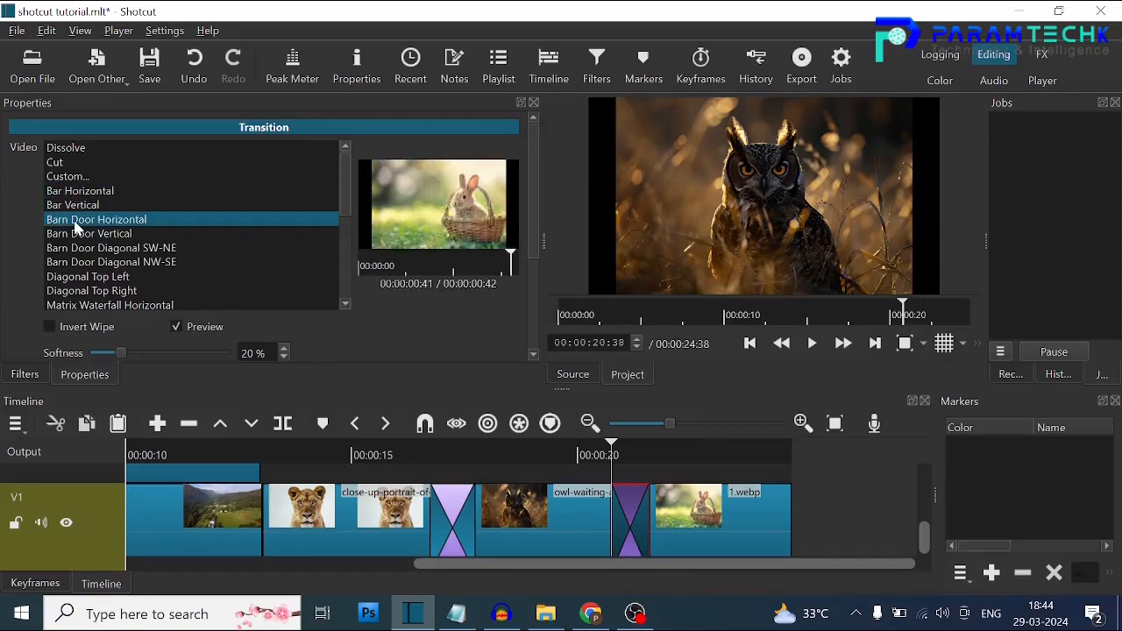
pyautogui.click(91, 262)
pyautogui.click(101, 278)
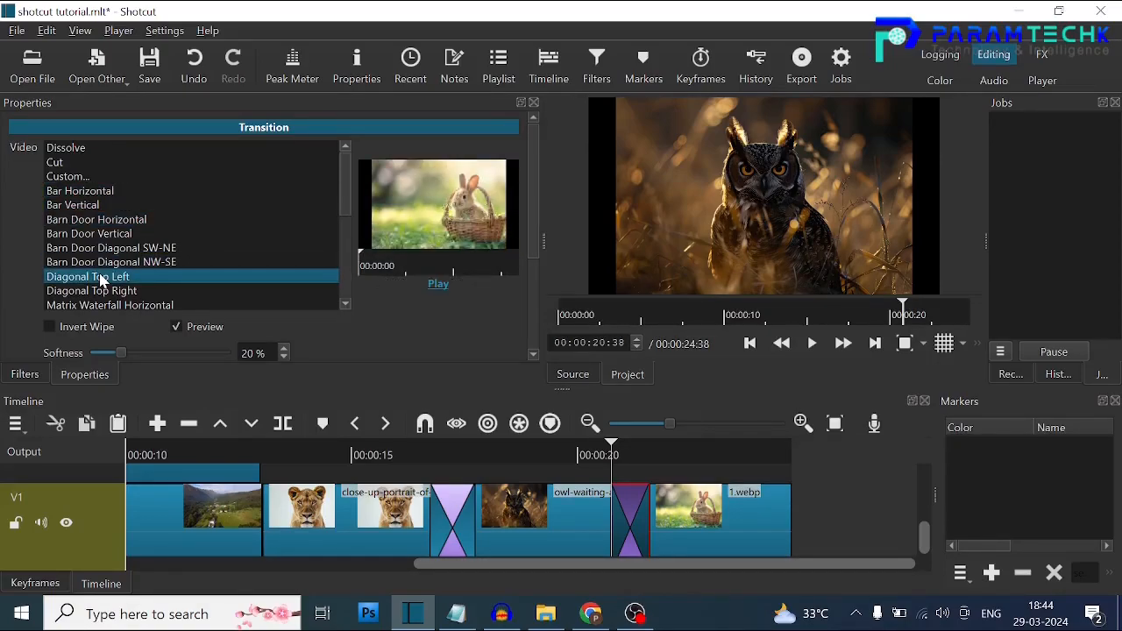
pyautogui.click(105, 250)
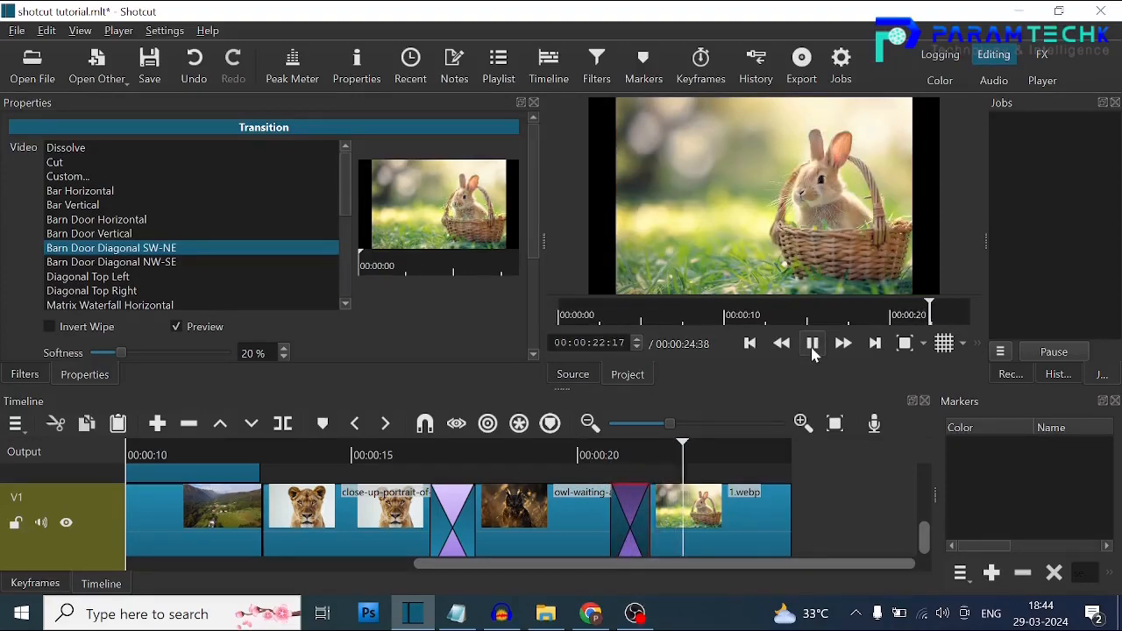
# Try several wipes on the lioness-to-owl transition and set it to Barn V Up.
pyautogui.click(459, 499)
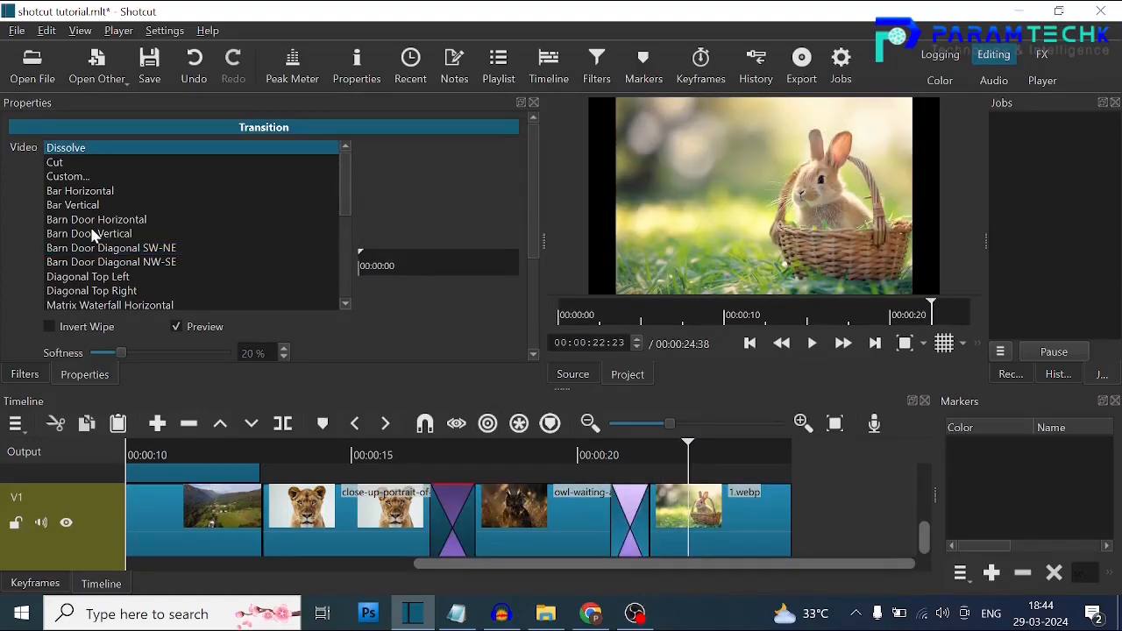
pyautogui.click(92, 233)
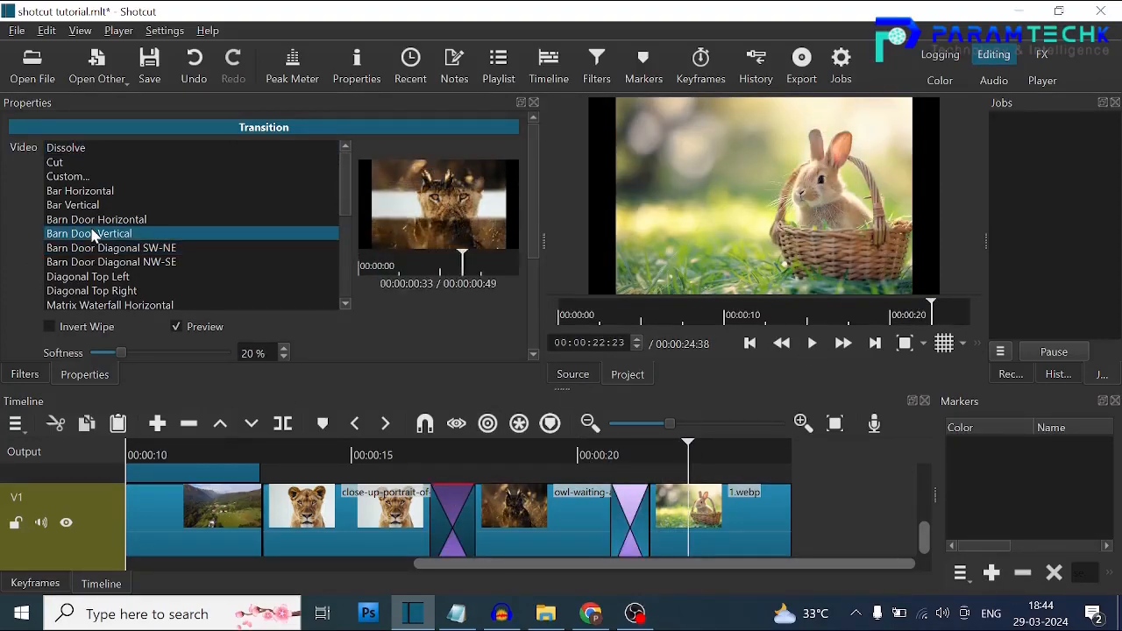
pyautogui.click(88, 207)
pyautogui.click(97, 263)
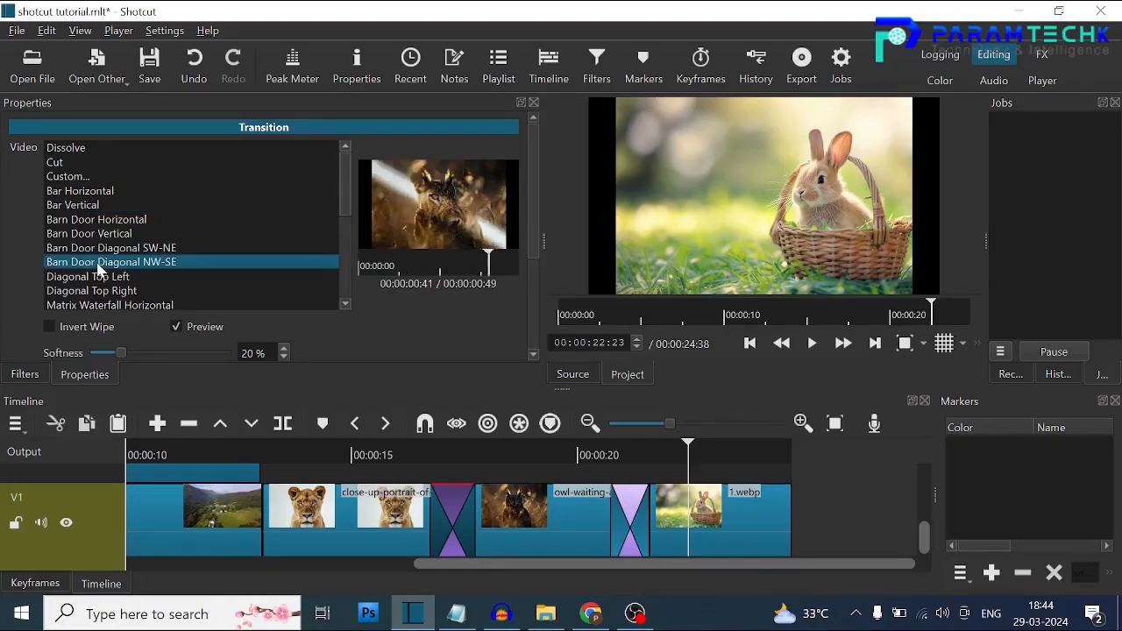
pyautogui.click(101, 277)
pyautogui.moveTo(348, 200); pyautogui.dragTo(352, 261)
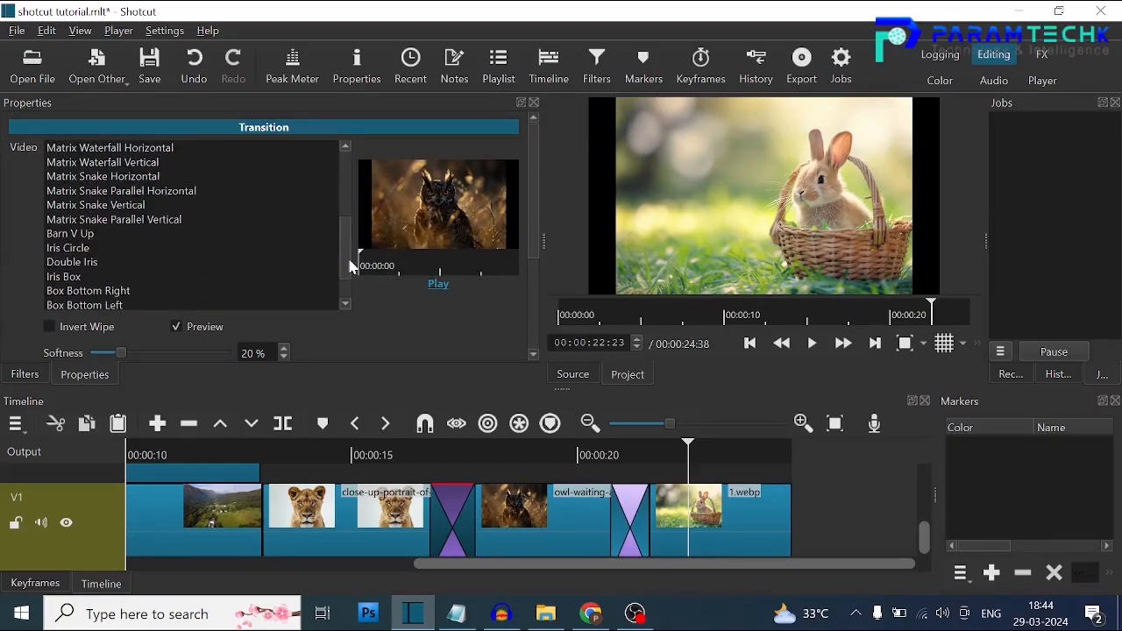
pyautogui.click(83, 262)
pyautogui.click(85, 235)
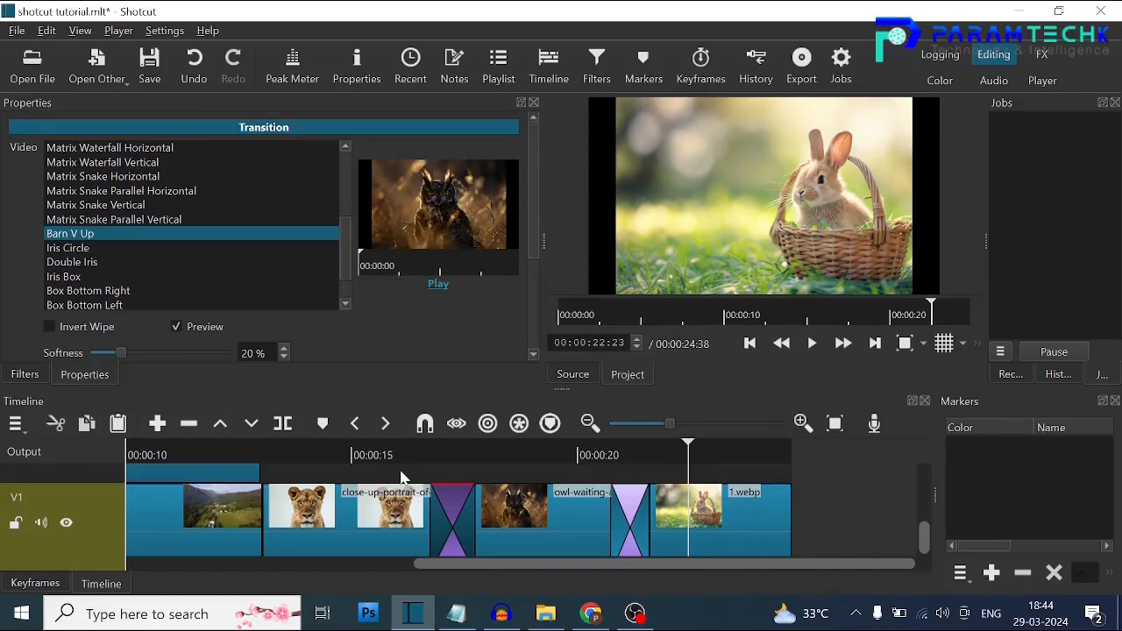
# Create a transition between the valley clip and the lioness photo on V1 and choose its wipe type.
pyautogui.click(296, 510)
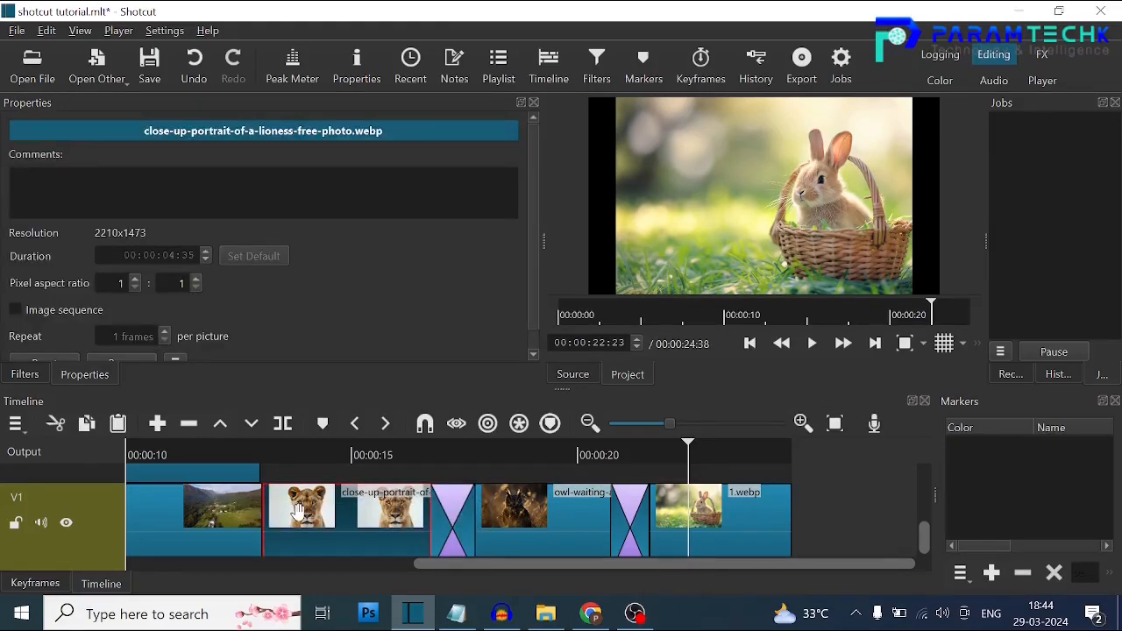
pyautogui.moveTo(259, 519); pyautogui.dragTo(287, 510)
pyautogui.click(79, 205)
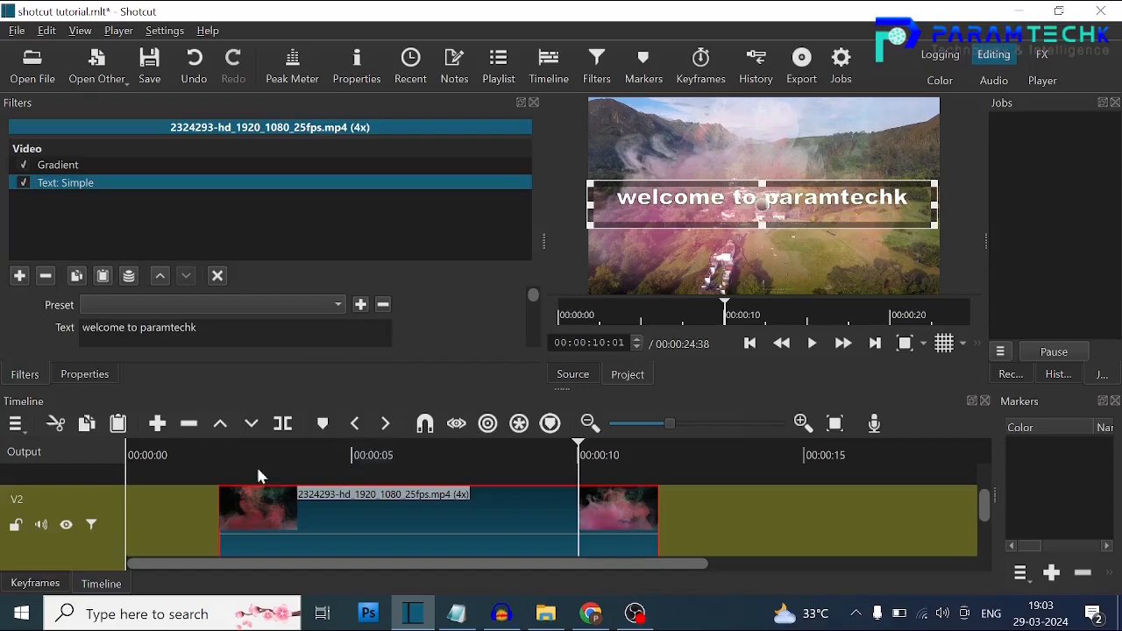
# Apply the Slow Zoom In, Move Down Right preset to the smoke clip's simple text filter and play the project from the start.
pyautogui.click(265, 305)
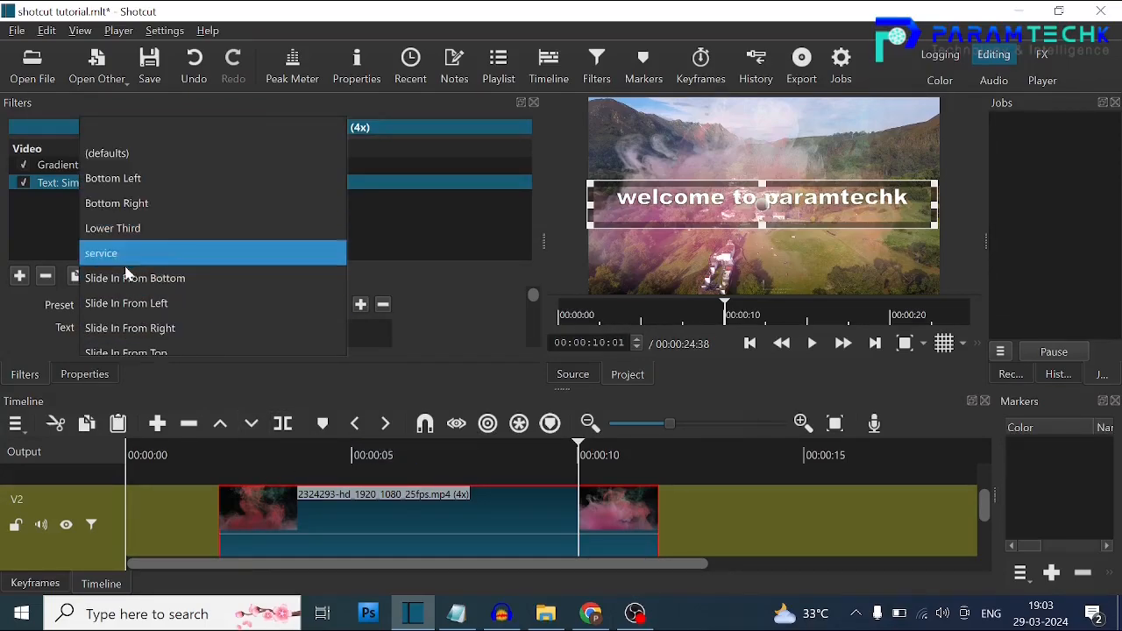
pyautogui.moveTo(342, 164); pyautogui.dragTo(347, 288)
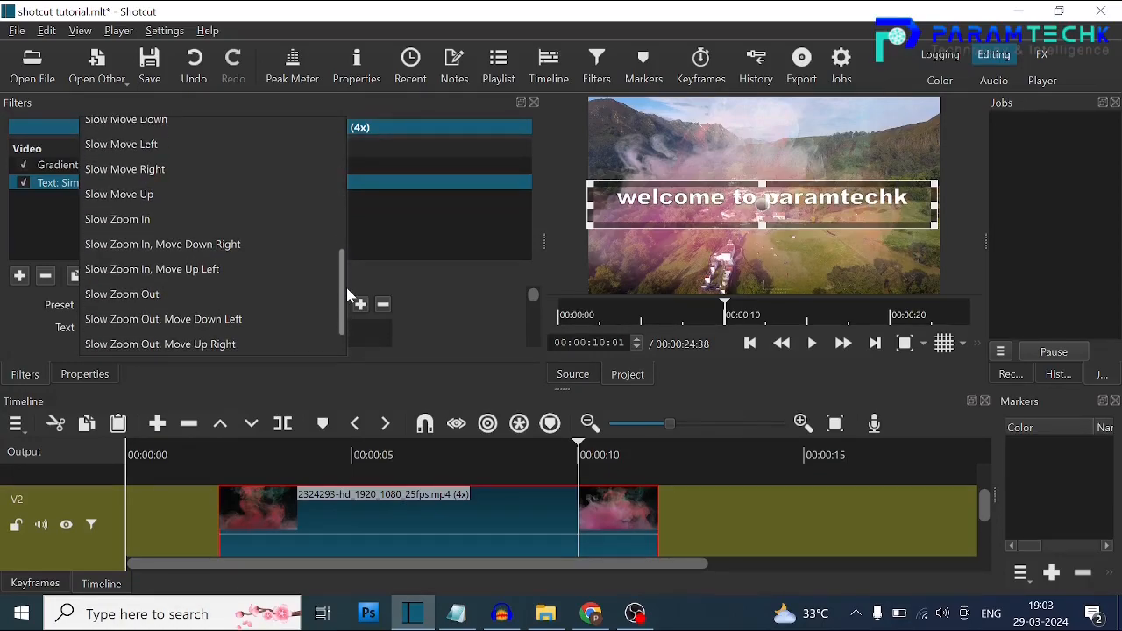
pyautogui.click(231, 253)
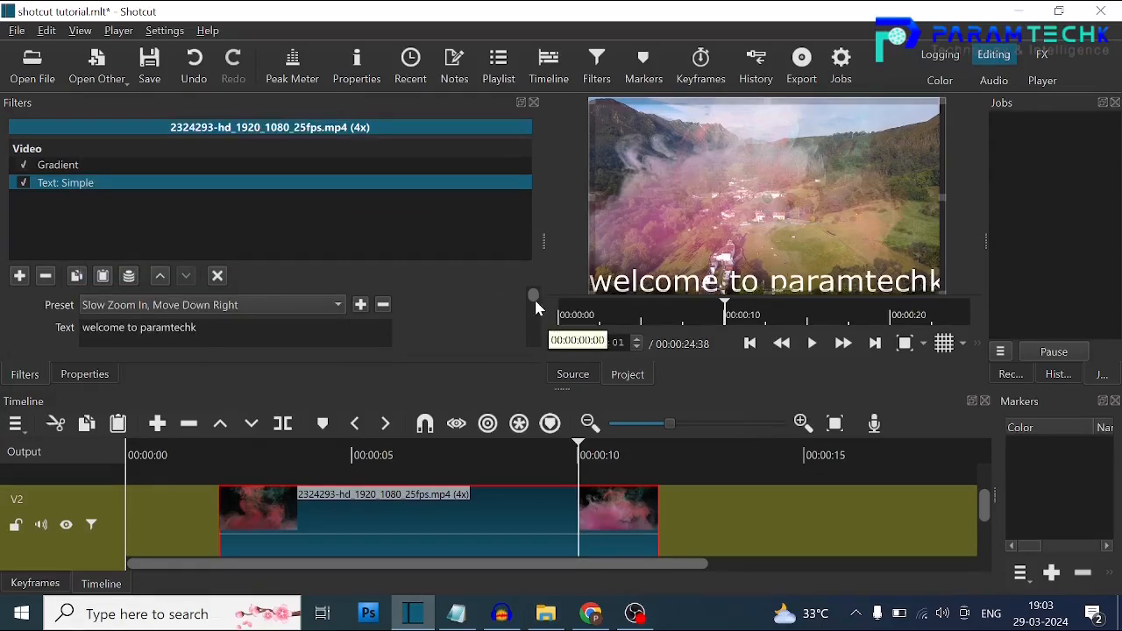
pyautogui.moveTo(536, 301); pyautogui.dragTo(536, 323)
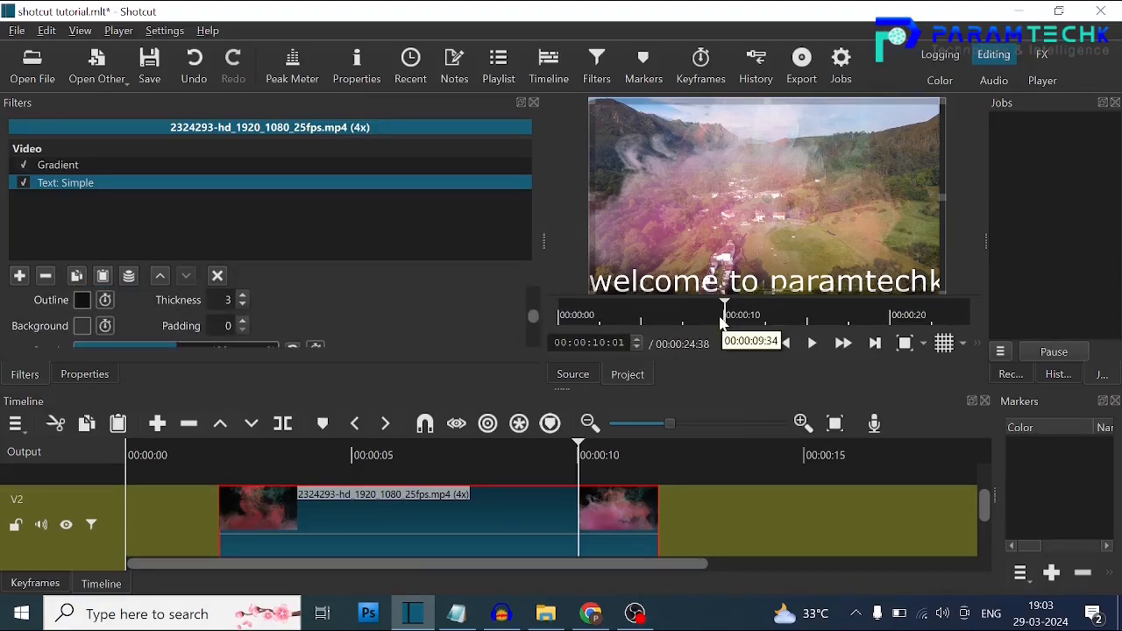
pyautogui.moveTo(722, 323); pyautogui.dragTo(552, 325)
pyautogui.click(811, 344)
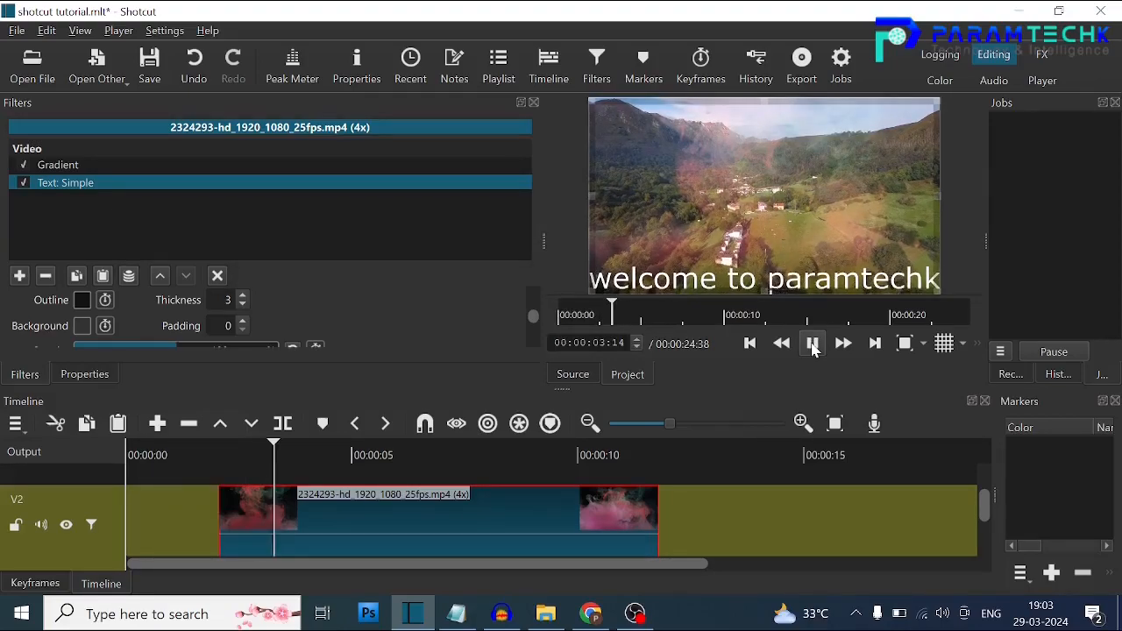
pyautogui.click(811, 344)
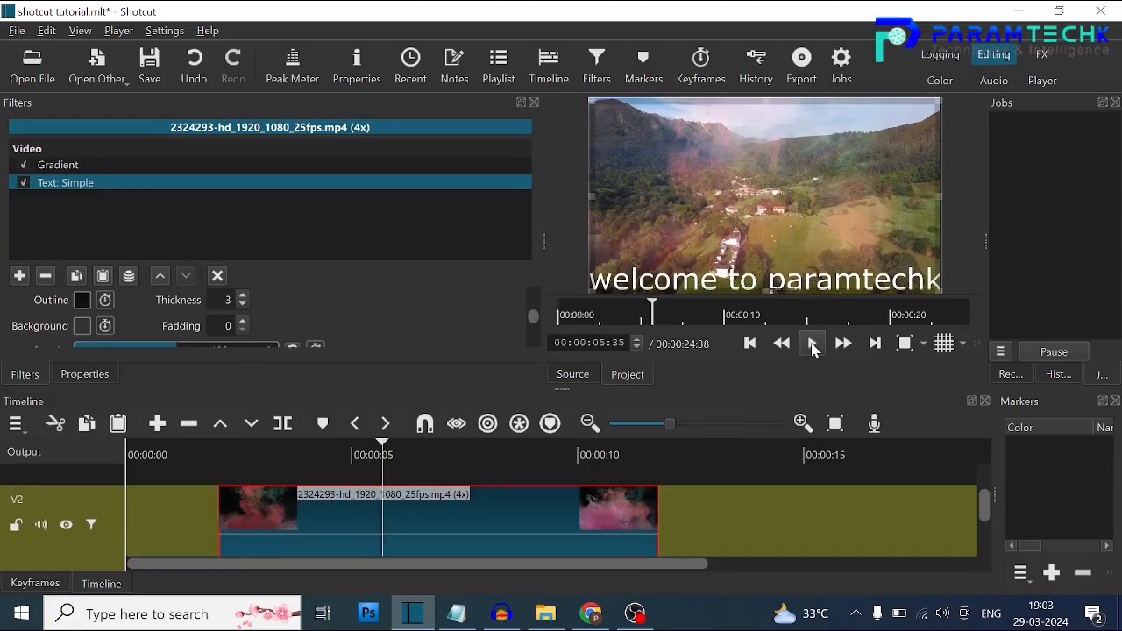
# Set the vertical fit of the "welcome to paramtechk" text to Middle.
pyautogui.scroll(-5, 534, 330)
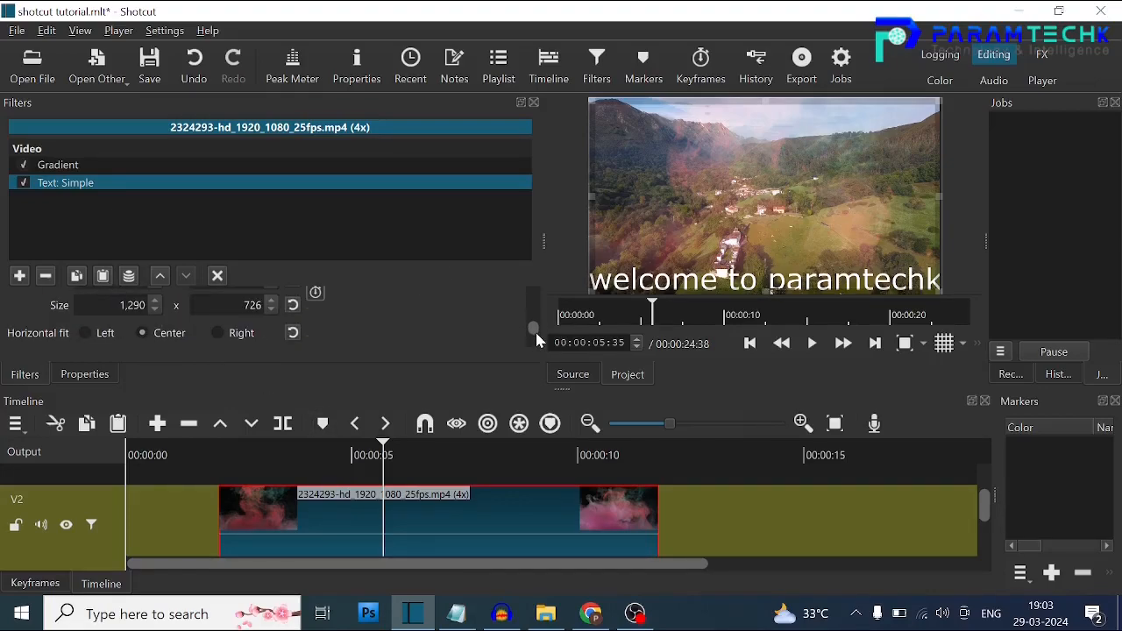
pyautogui.click(142, 311)
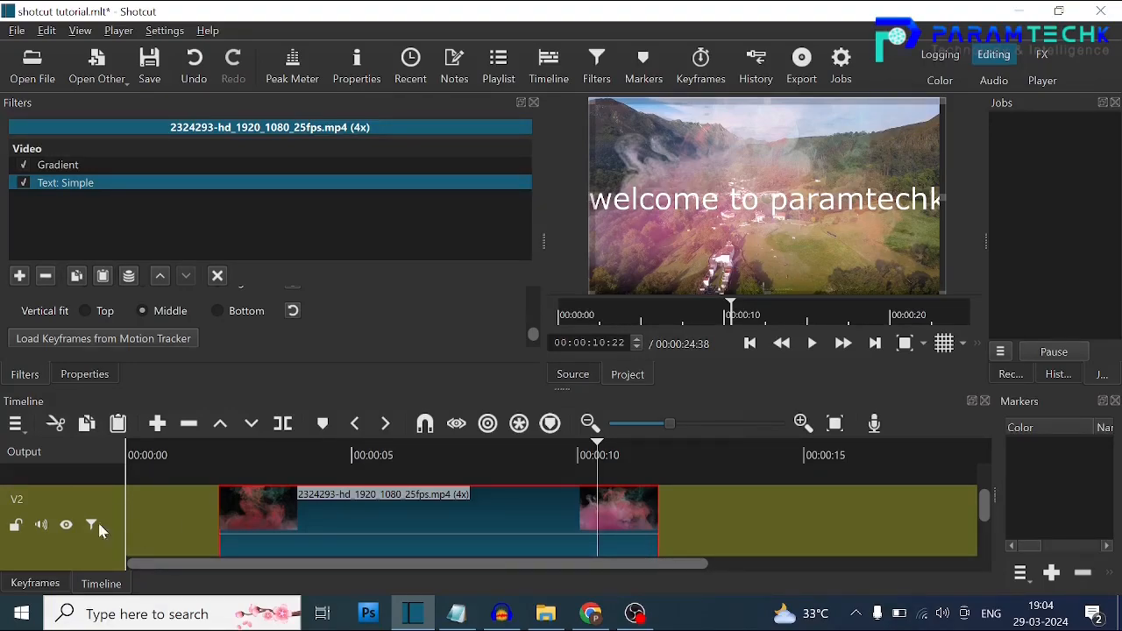
pyautogui.click(74, 557)
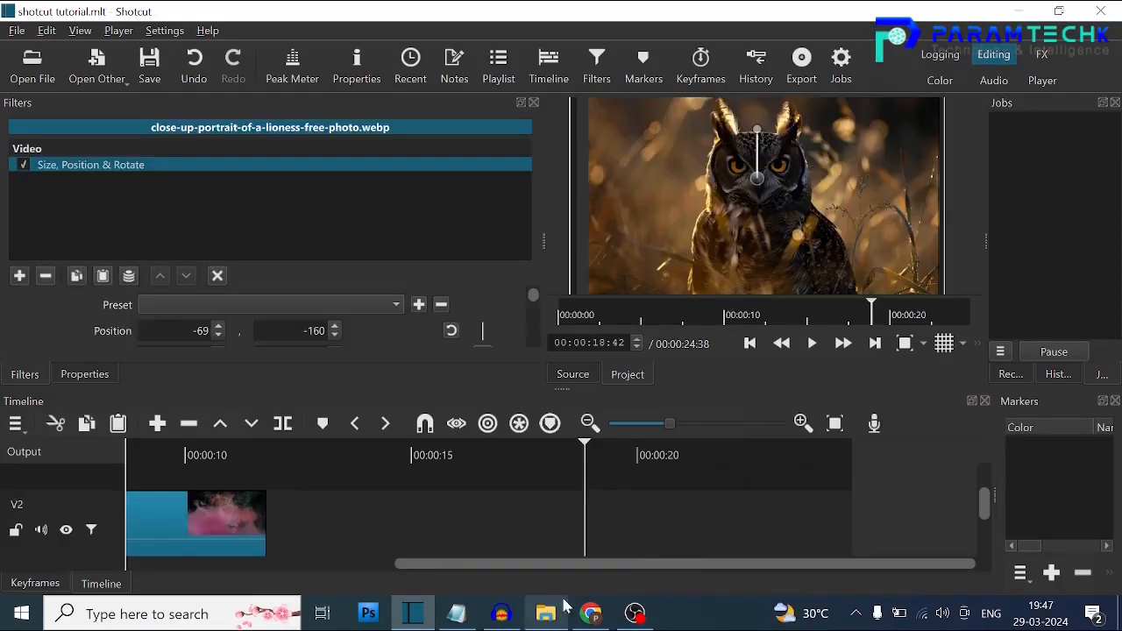
pyautogui.hscroll(-5, 669, 565)
pyautogui.moveTo(697, 565); pyautogui.dragTo(793, 562)
pyautogui.moveTo(983, 502)
pyautogui.mouseDown()
pyautogui.moveTo(994, 546)
pyautogui.moveTo(991, 520)
pyautogui.mouseUp()
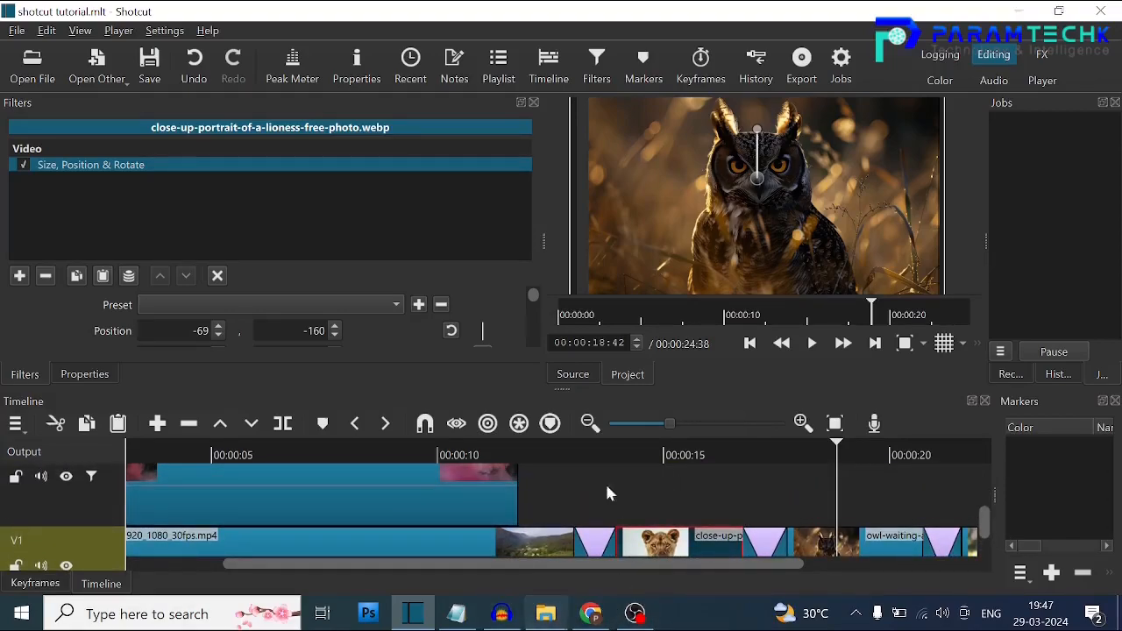
pyautogui.click(558, 620)
pyautogui.moveTo(395, 403); pyautogui.dragTo(561, 506)
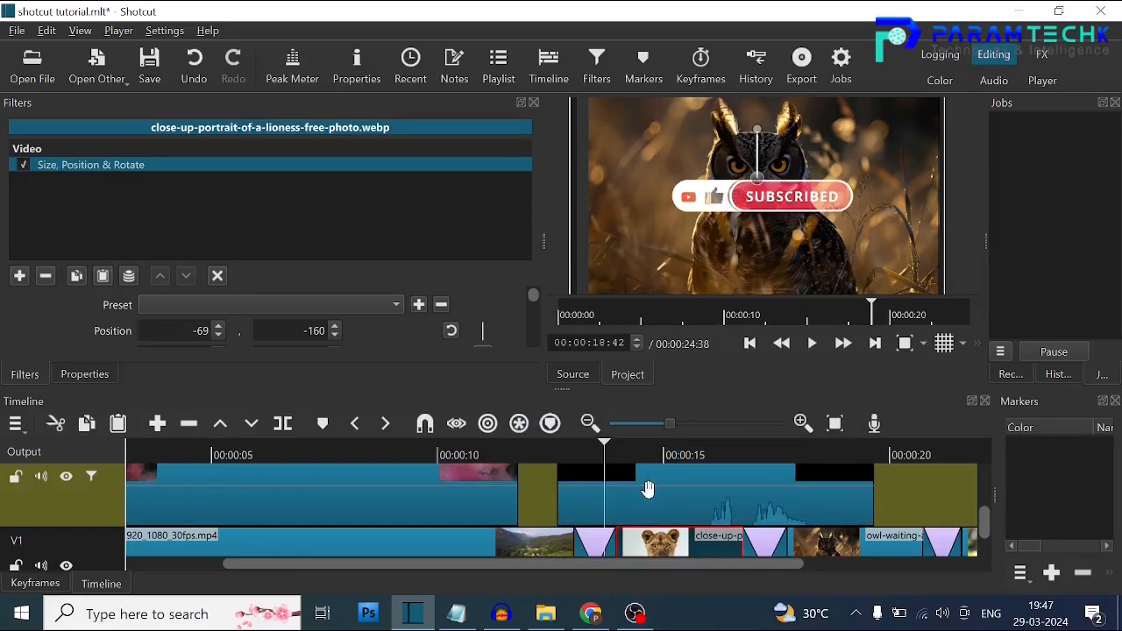
pyautogui.moveTo(649, 489); pyautogui.dragTo(620, 487)
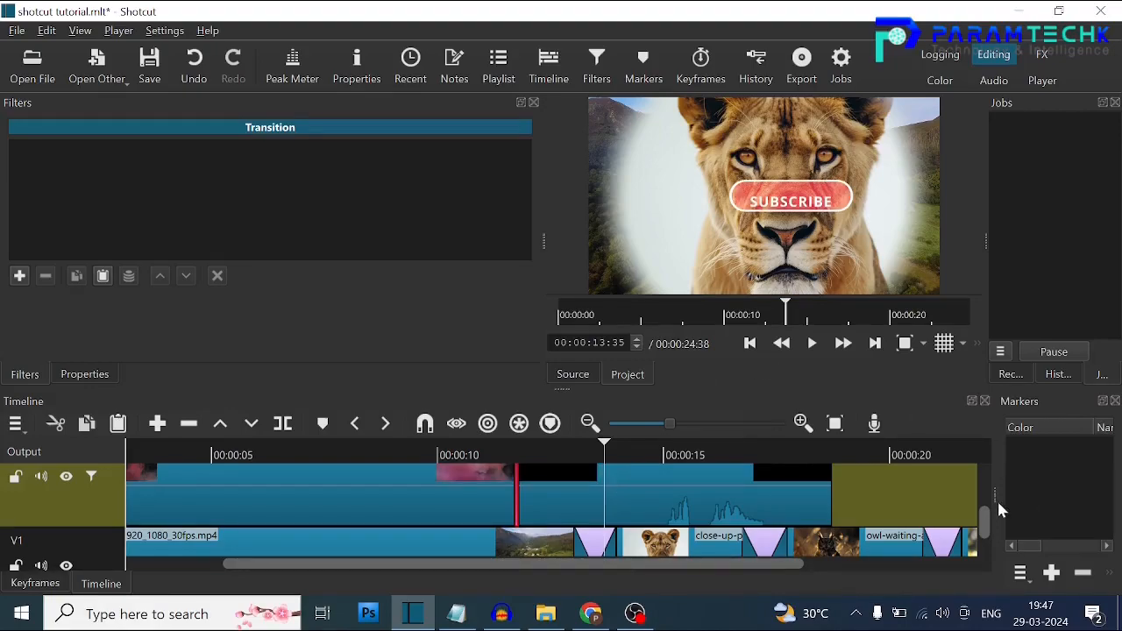
# Move the subscribe clip from V2 up to V3 and preview it.
pyautogui.scroll(2, 988, 492)
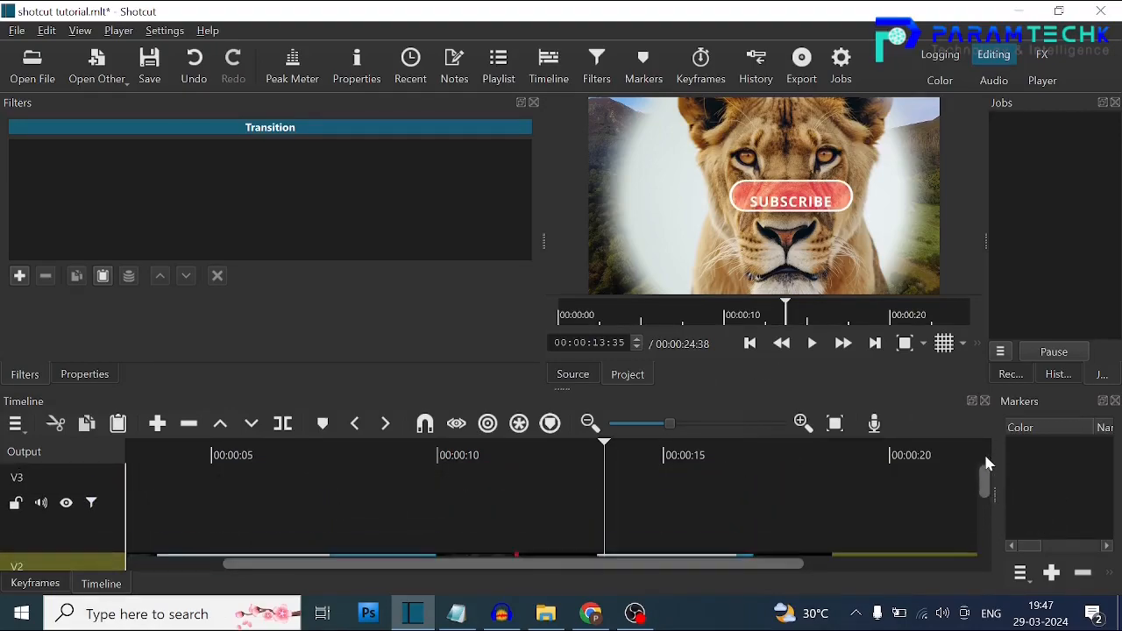
pyautogui.scroll(-2, 984, 501)
pyautogui.click(746, 526)
pyautogui.moveTo(746, 528); pyautogui.dragTo(738, 468)
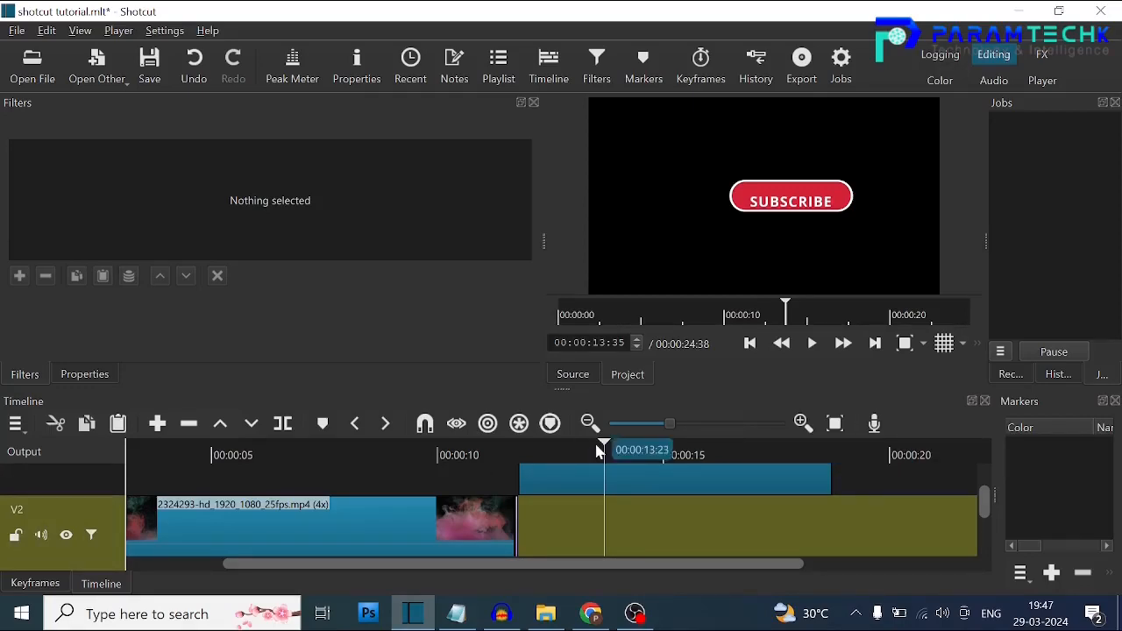
pyautogui.click(500, 457)
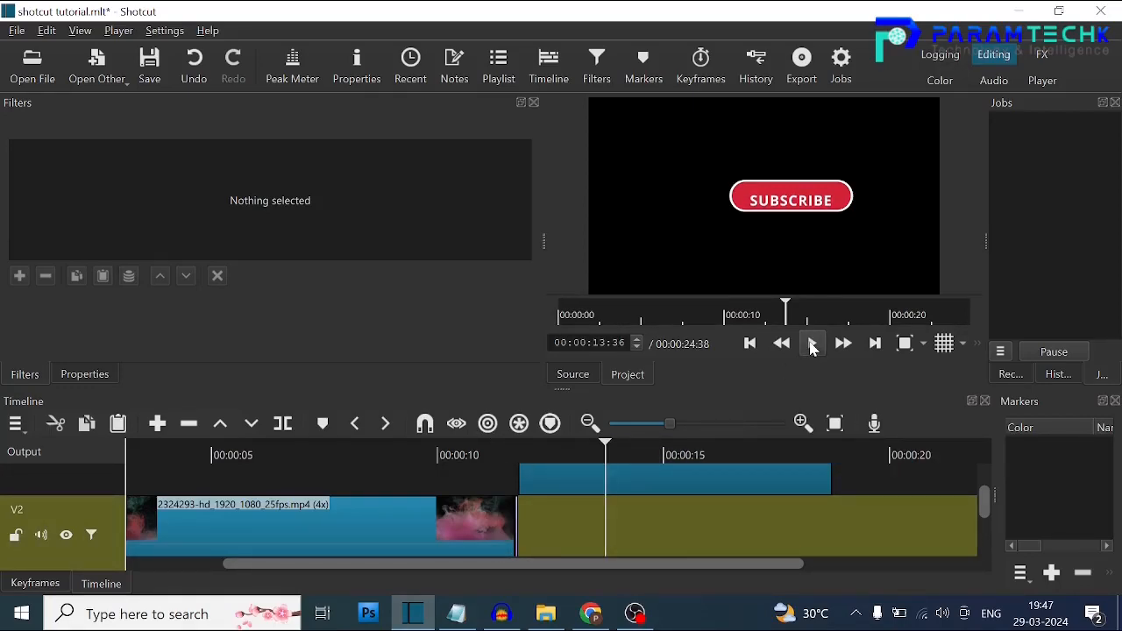
# Set track V3's blend mode to Screen and play the project from just before the subscribe clip.
pyautogui.click(717, 465)
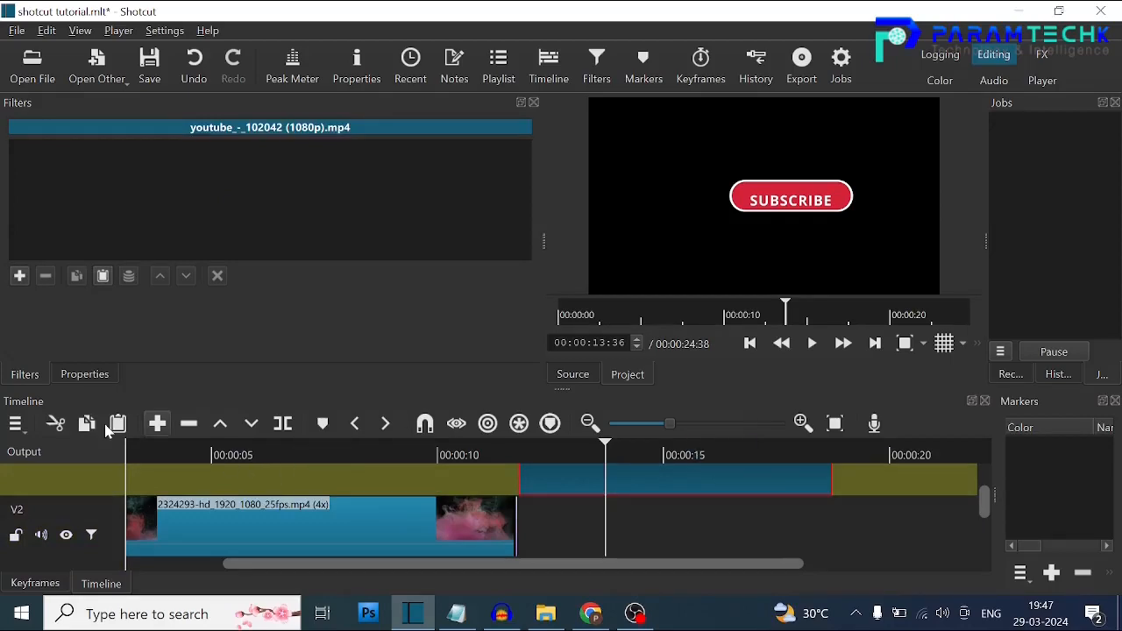
pyautogui.click(52, 484)
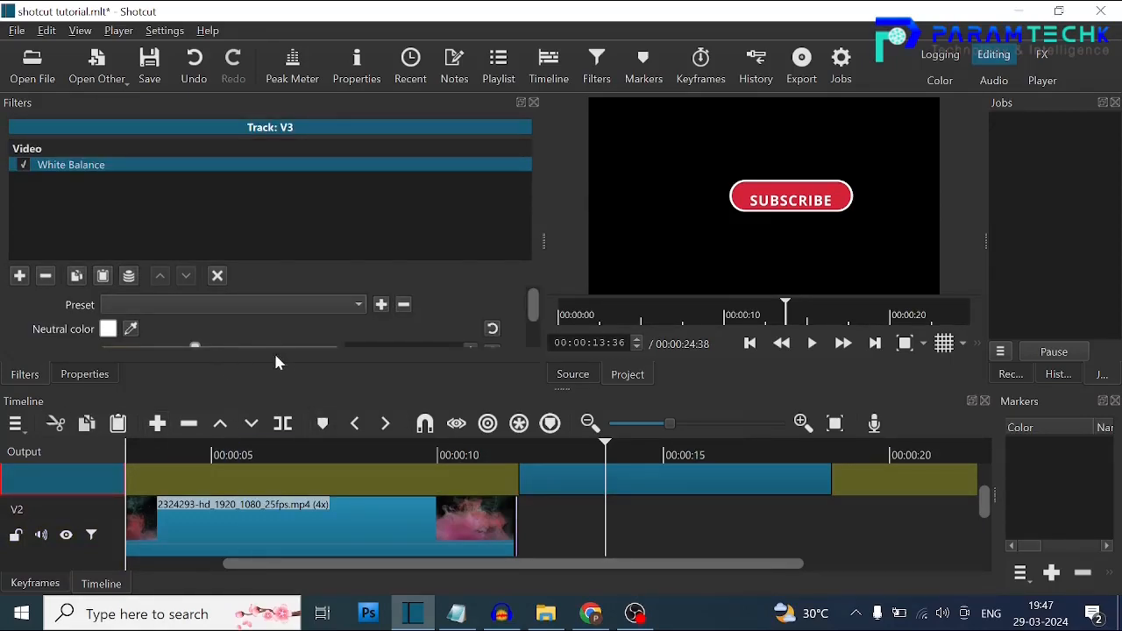
pyautogui.click(375, 70)
pyautogui.click(348, 155)
pyautogui.click(340, 261)
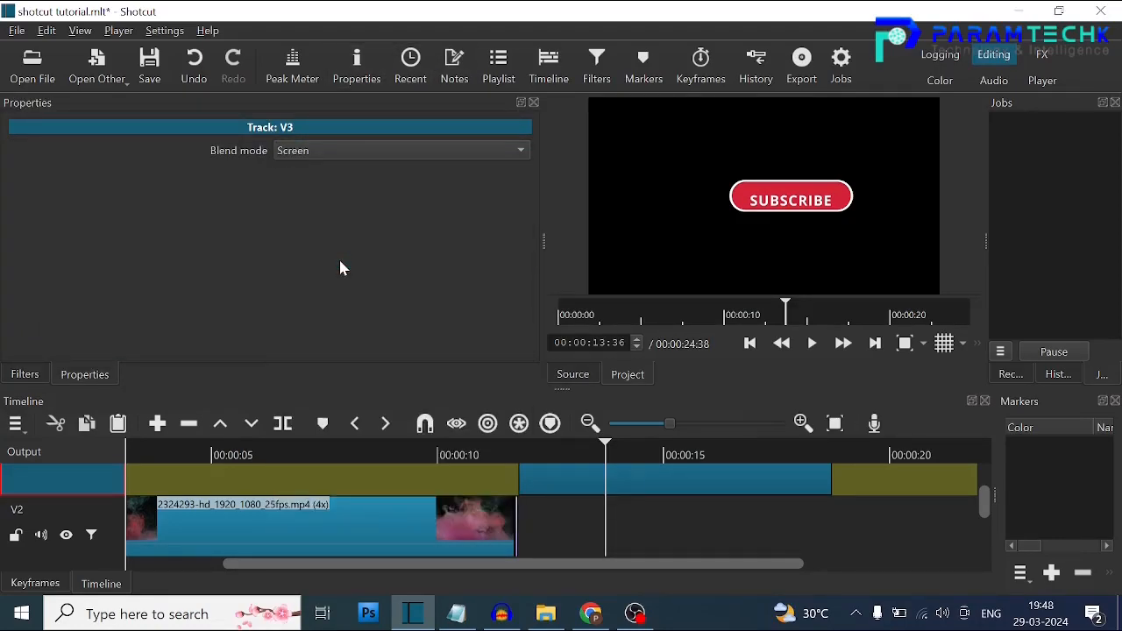
pyautogui.click(506, 455)
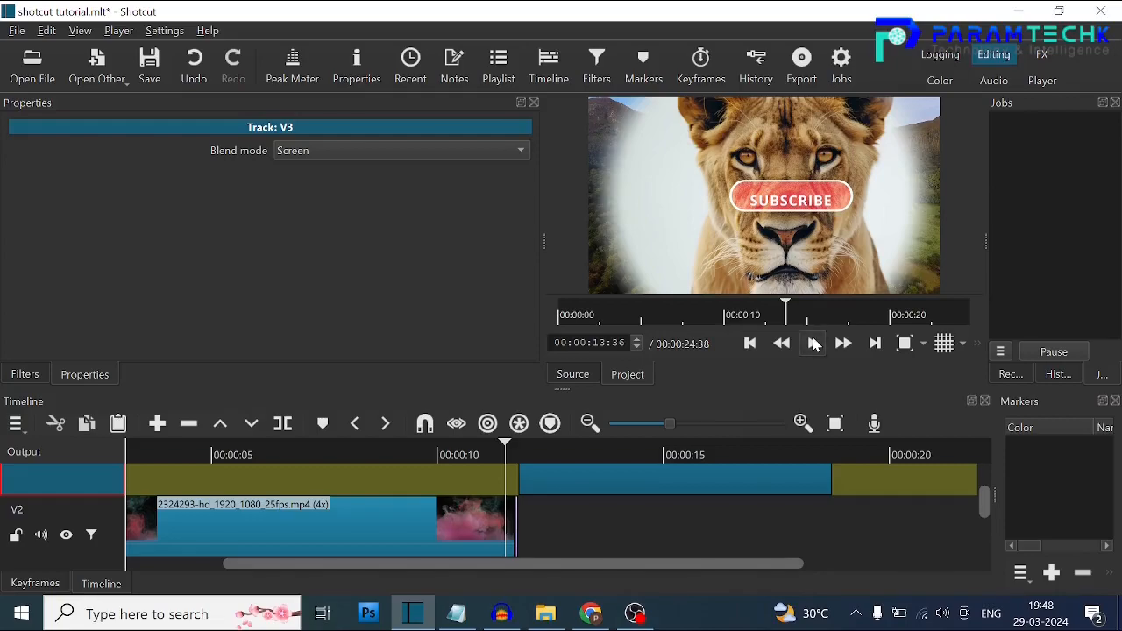
pyautogui.click(813, 343)
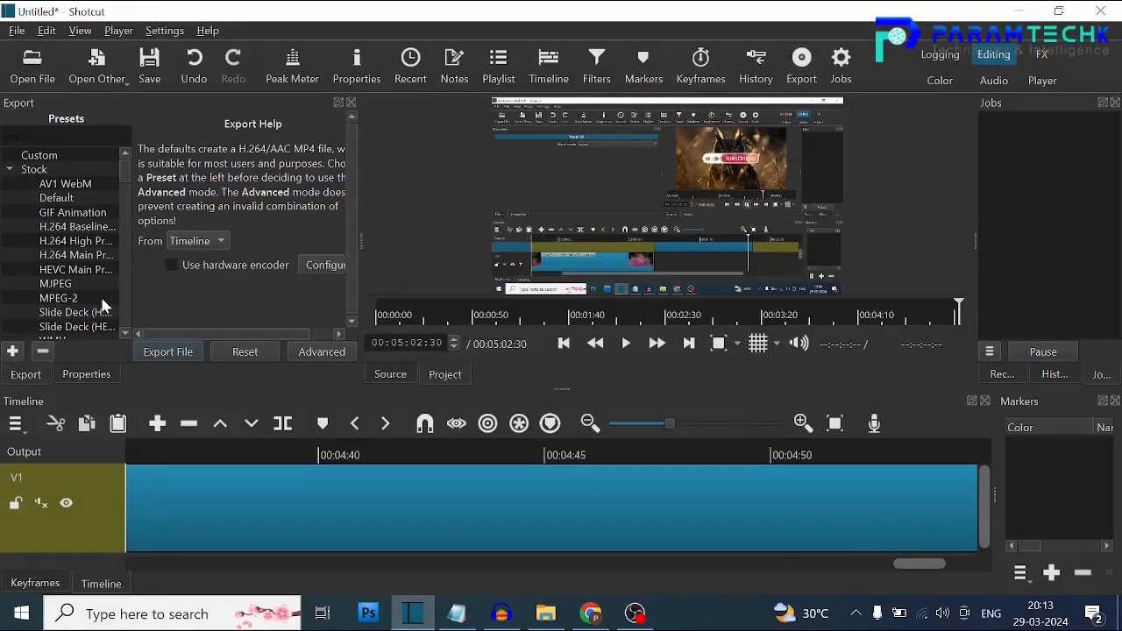
# Export the timeline to the Desktop as shotcut.mp4 with the YouTube preset, and widen the Jobs panel to show the export.
pyautogui.scroll(-3, 124, 181)
pyautogui.click(67, 270)
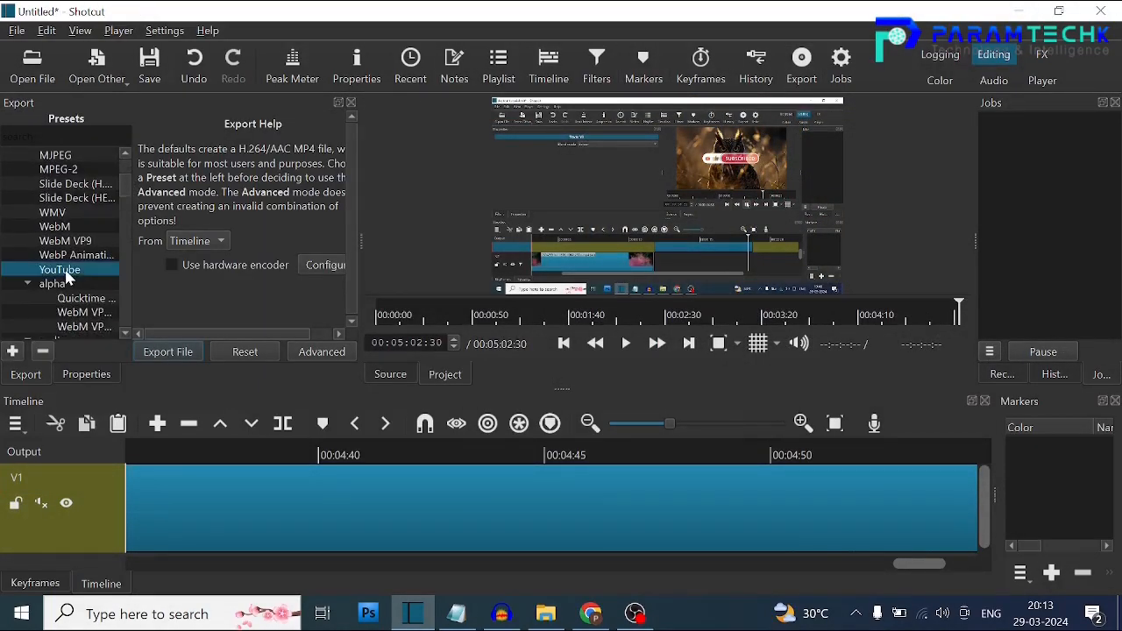
pyautogui.click(168, 352)
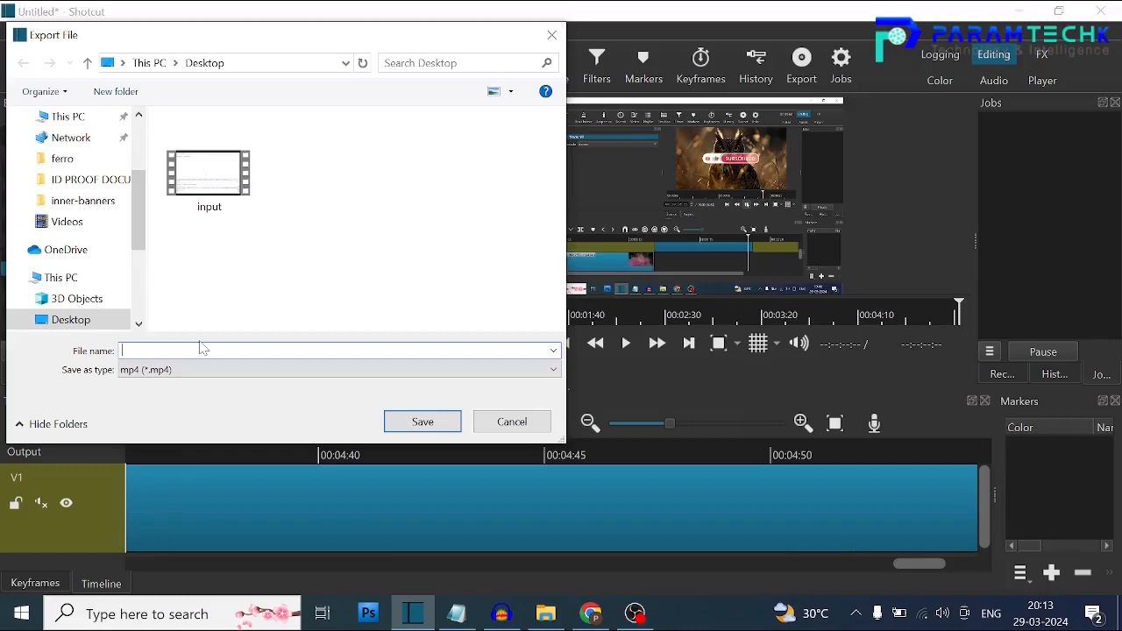
pyautogui.write('shotcut')
pyautogui.press('Return')
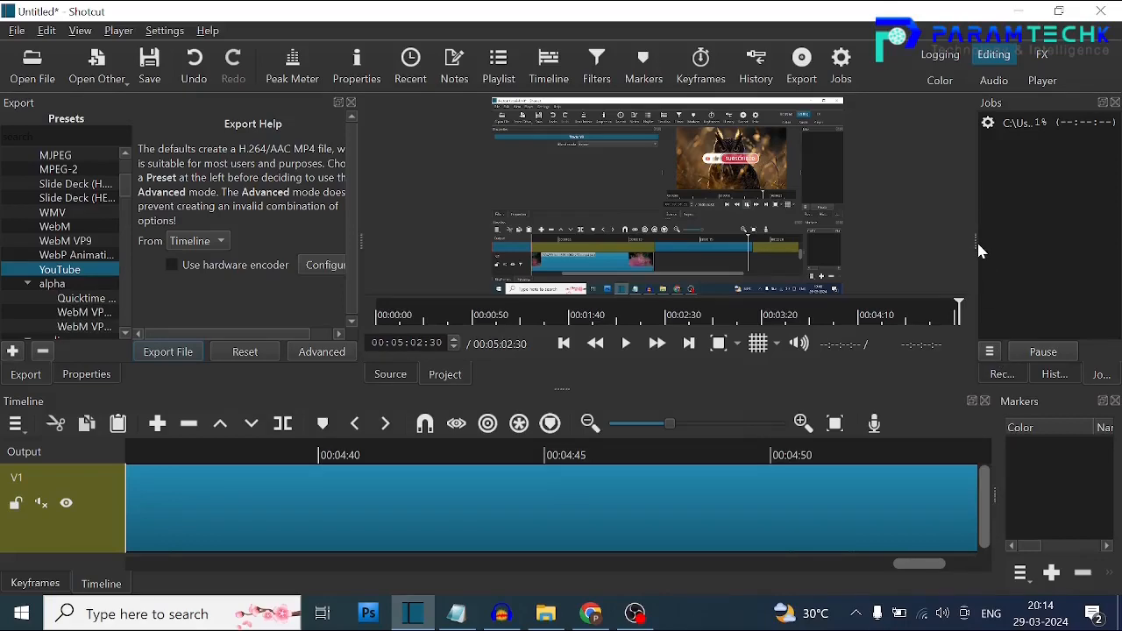
pyautogui.moveTo(976, 246); pyautogui.dragTo(513, 227)
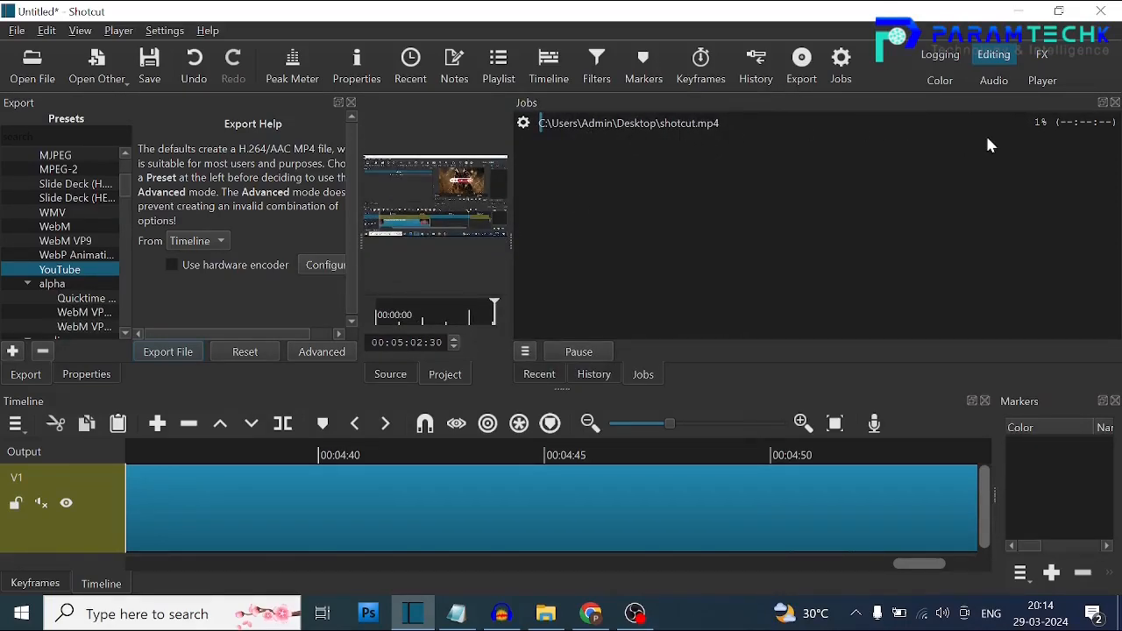